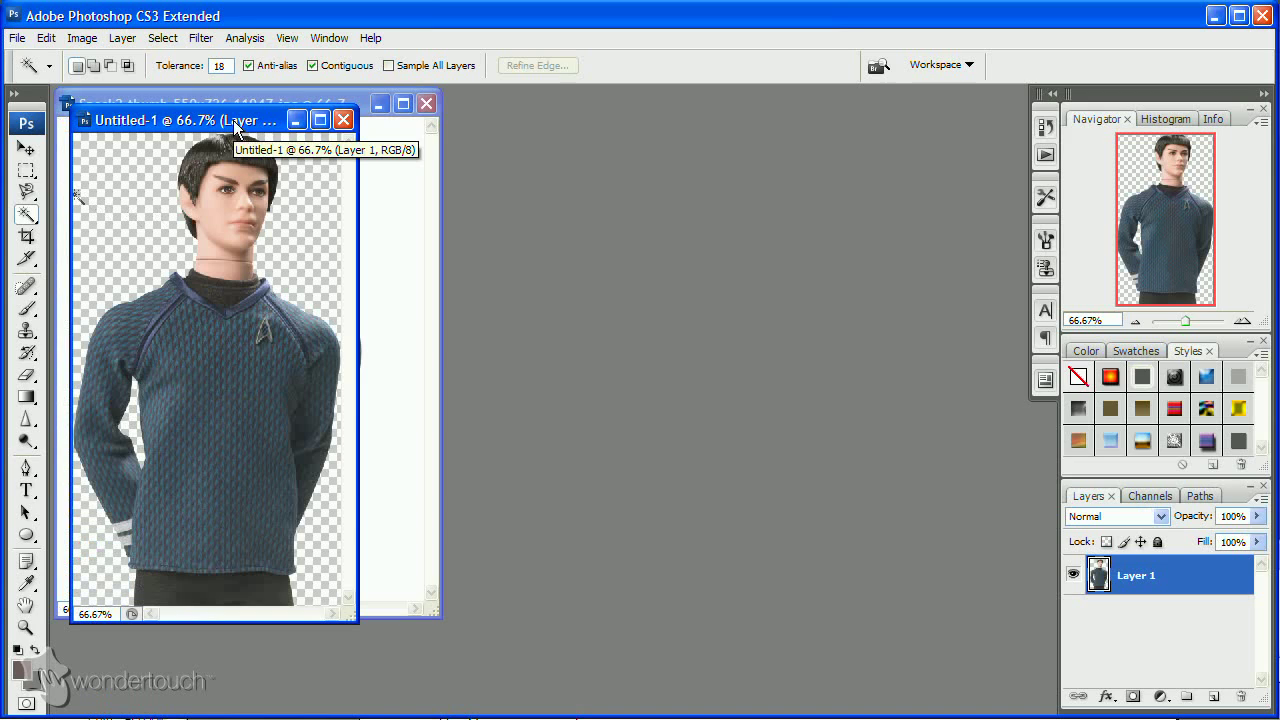
With the Spock doll cut out on a transparent Layer 1, open Photoshop's File menu
{"action": "left_click", "coordinate": [19, 38]}
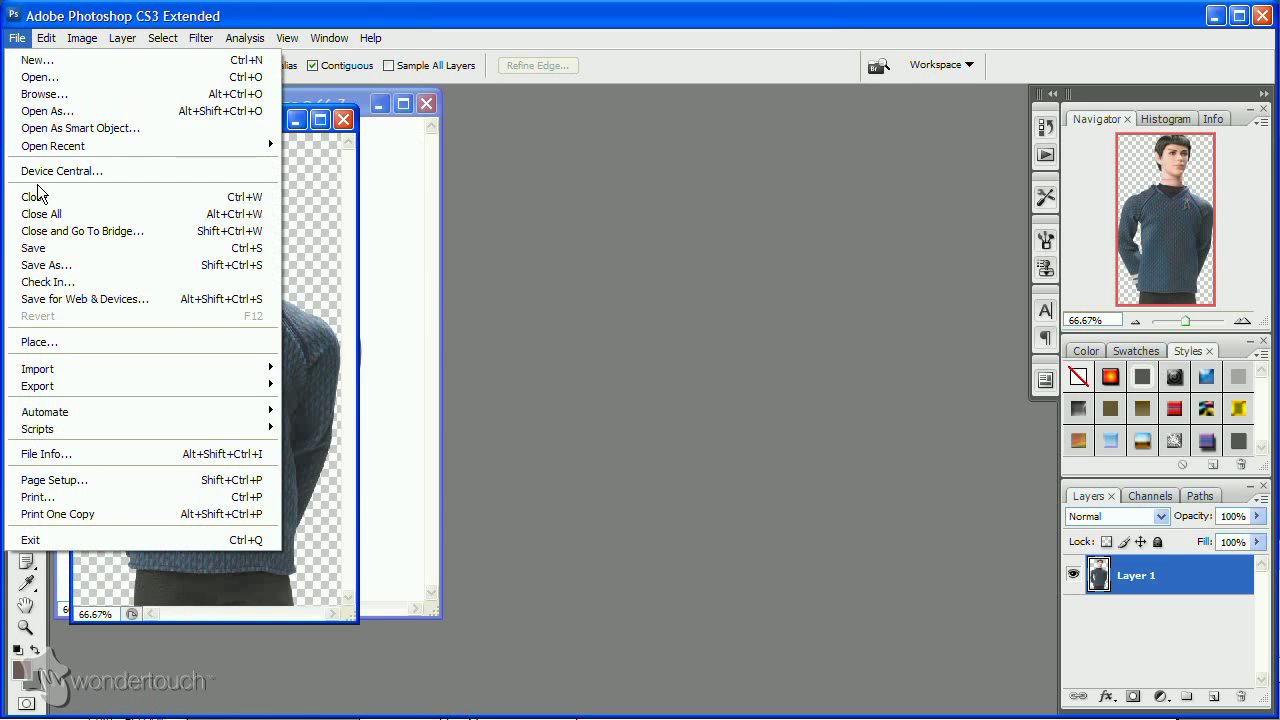
Save the cutout, then load spock_doll_alpha.png as the background image, keeping the stage size
{"action": "left_click", "coordinate": [45, 265]}
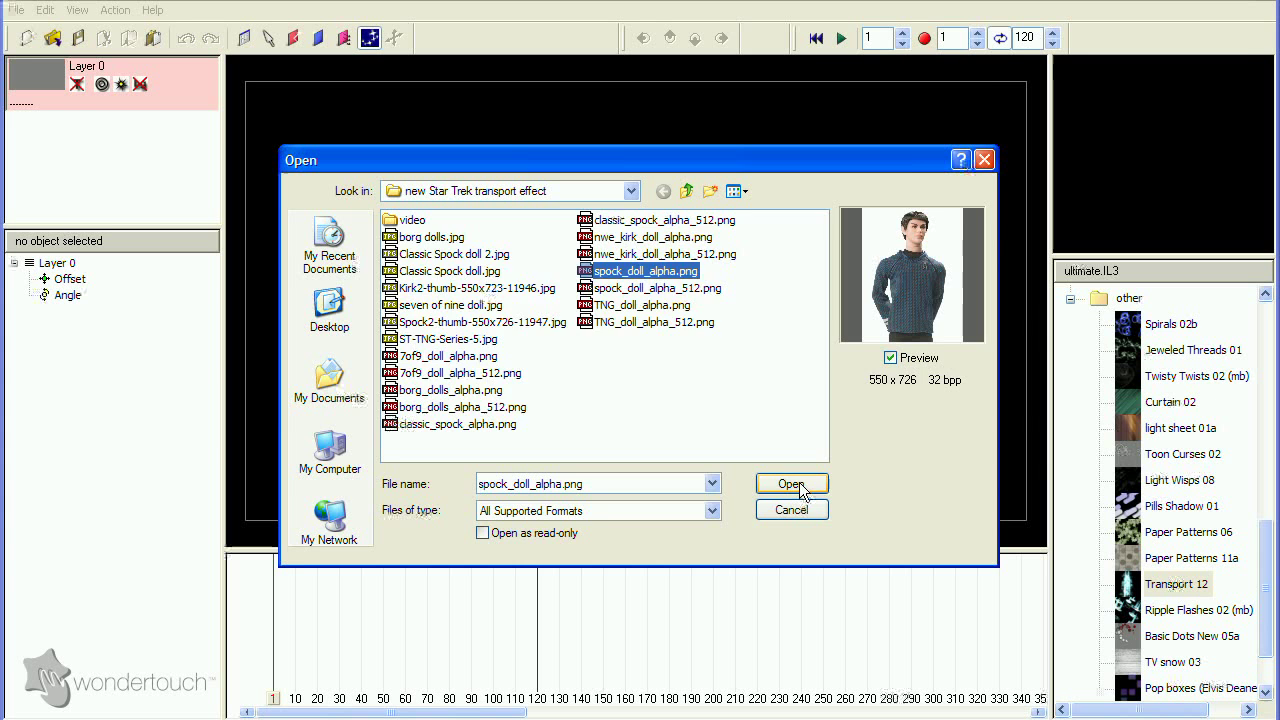
{"action": "left_click", "coordinate": [870, 486]}
{"action": "left_click", "coordinate": [698, 394]}
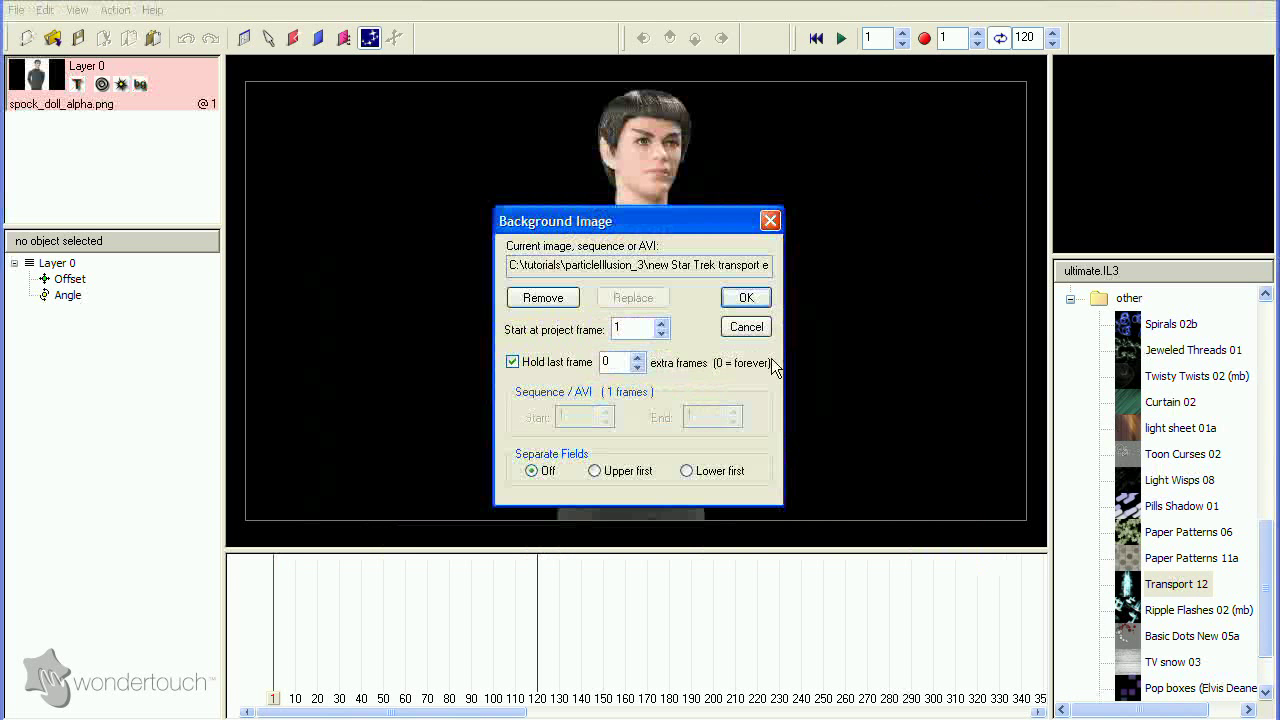
{"action": "left_click", "coordinate": [746, 298]}
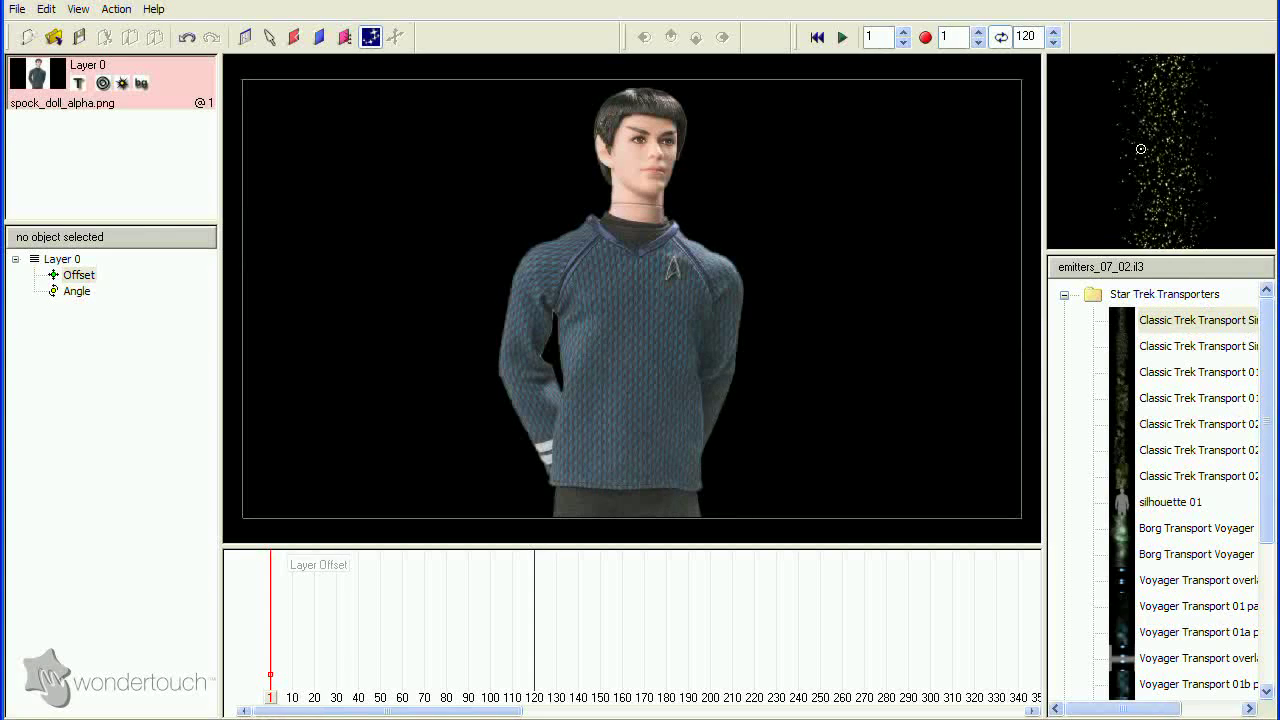
Place a Classic Trek Transport Simple emitter on the doll and stretch its area to 494 pixels wide
{"action": "left_click", "coordinate": [635, 317]}
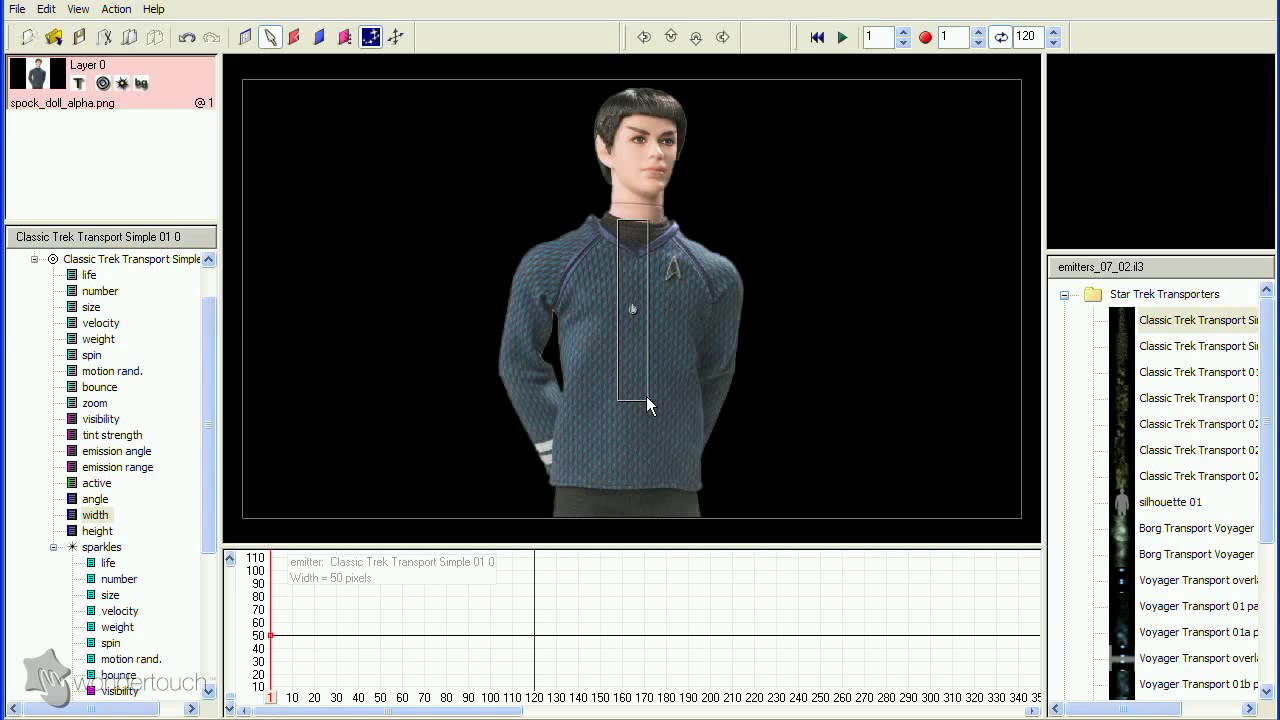
{"action": "left_click_drag", "start_coordinate": [647, 399], "coordinate": [785, 538]}
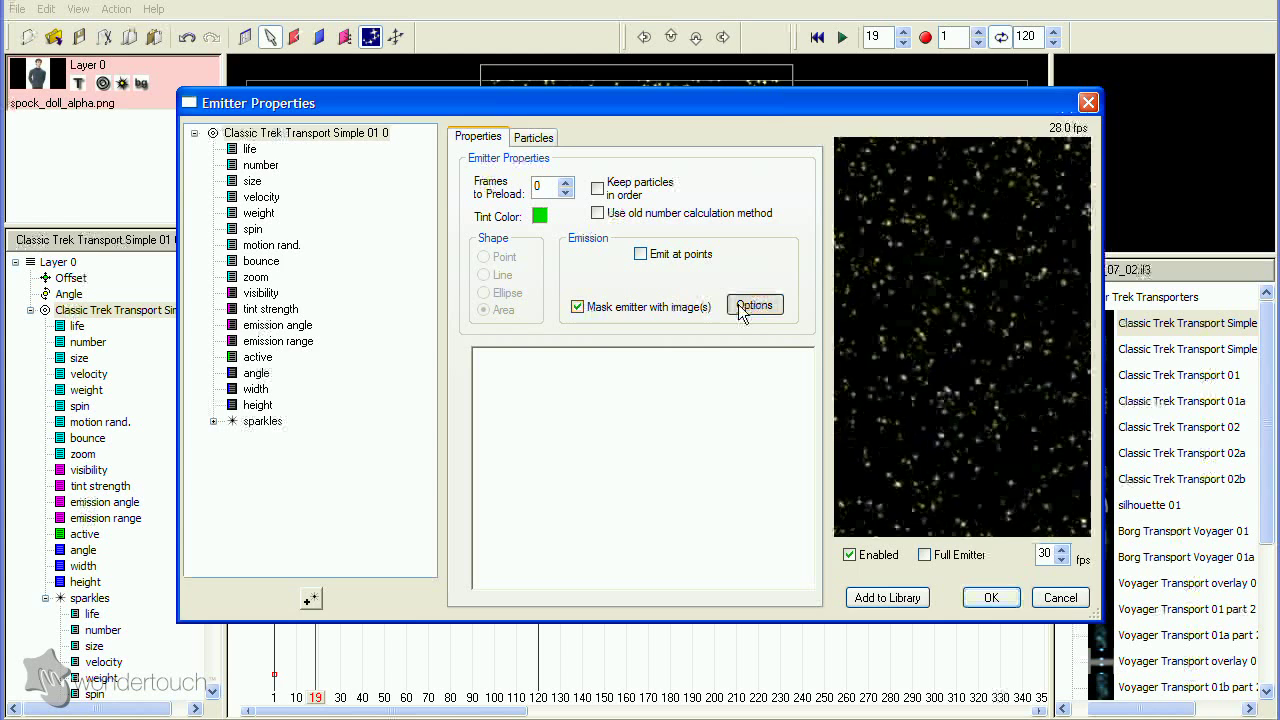
Set spock_doll_alpha.png as the emitter's mask image and apply the emitter changes
{"action": "left_click", "coordinate": [751, 303]}
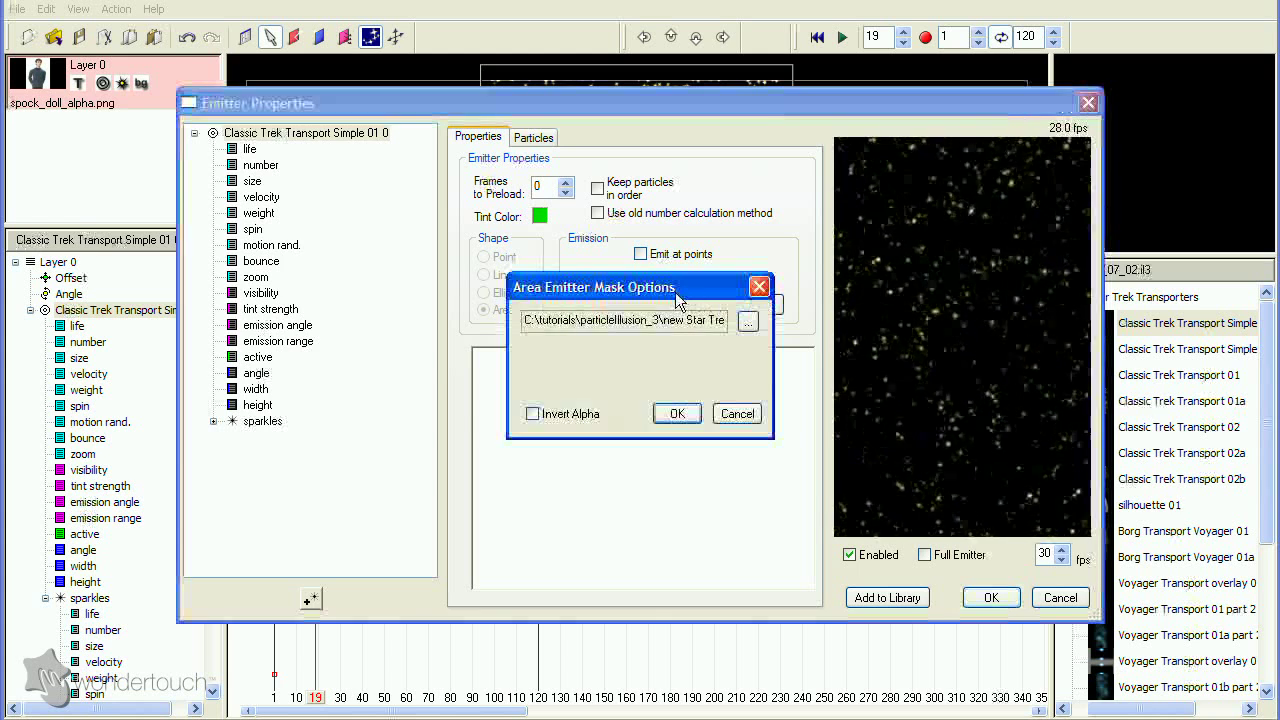
{"action": "left_click", "coordinate": [748, 321]}
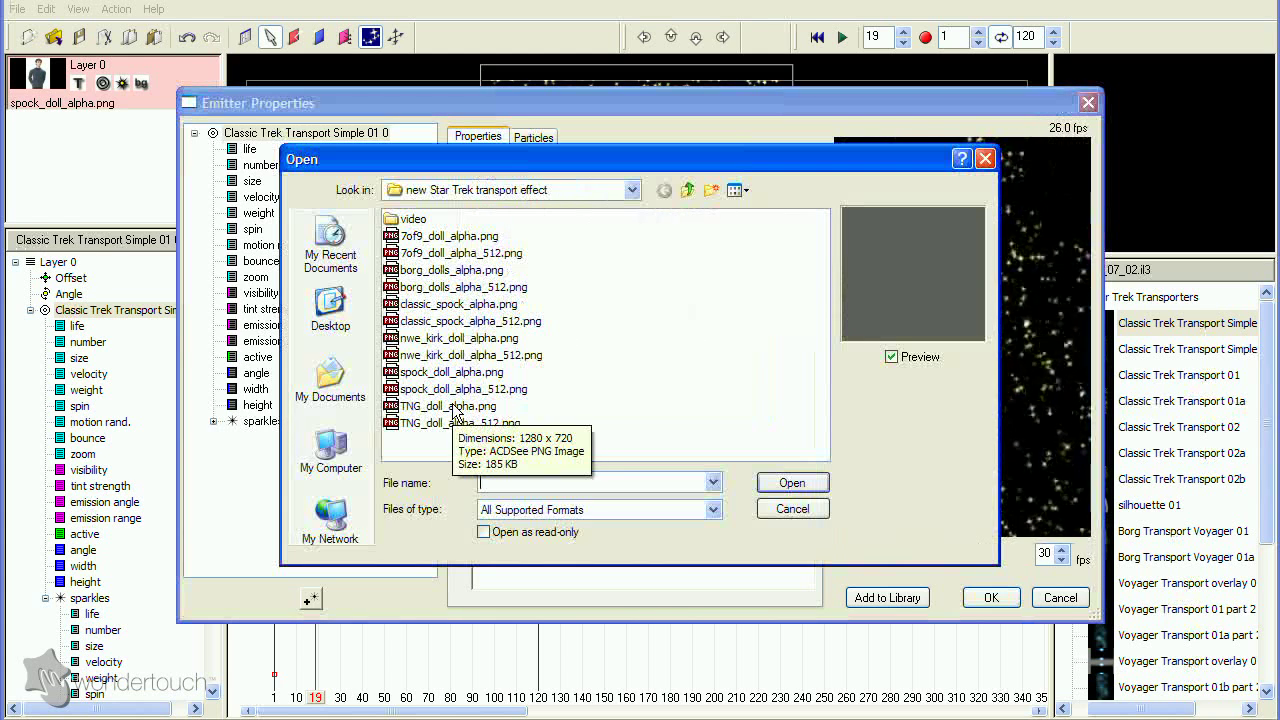
{"action": "left_click", "coordinate": [442, 372]}
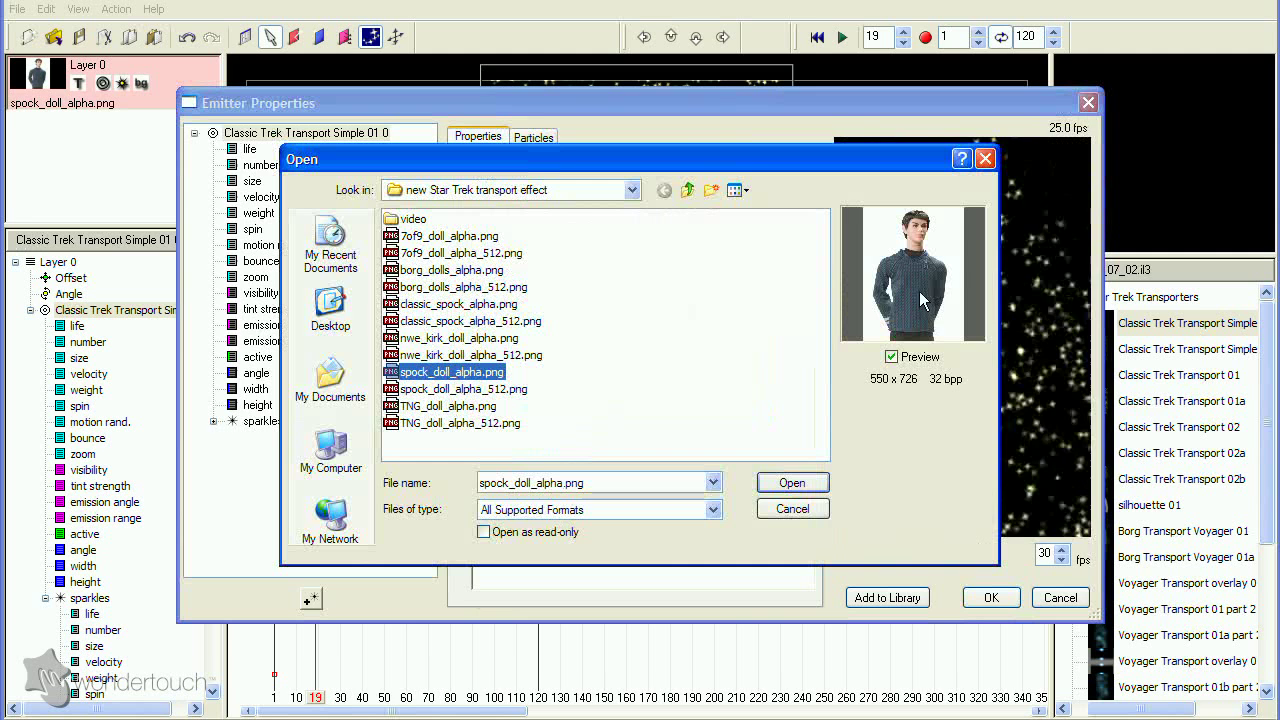
{"action": "left_click", "coordinate": [792, 483]}
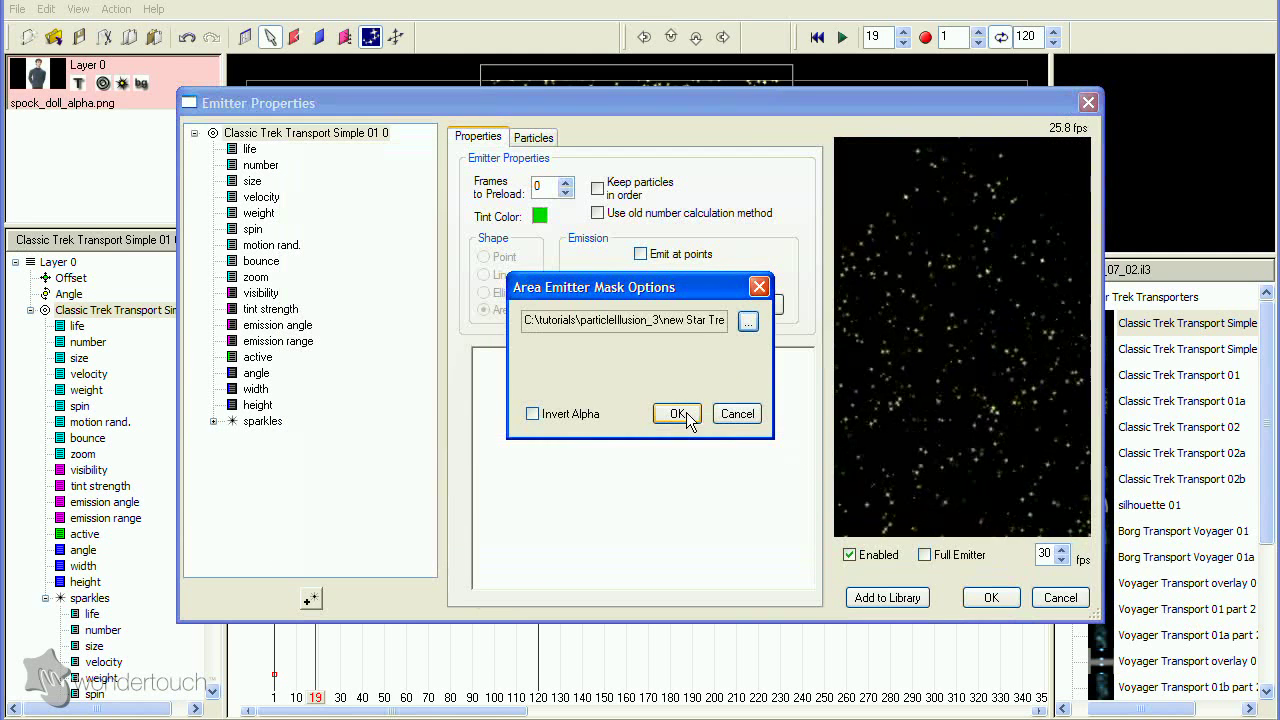
{"action": "left_click", "coordinate": [684, 418]}
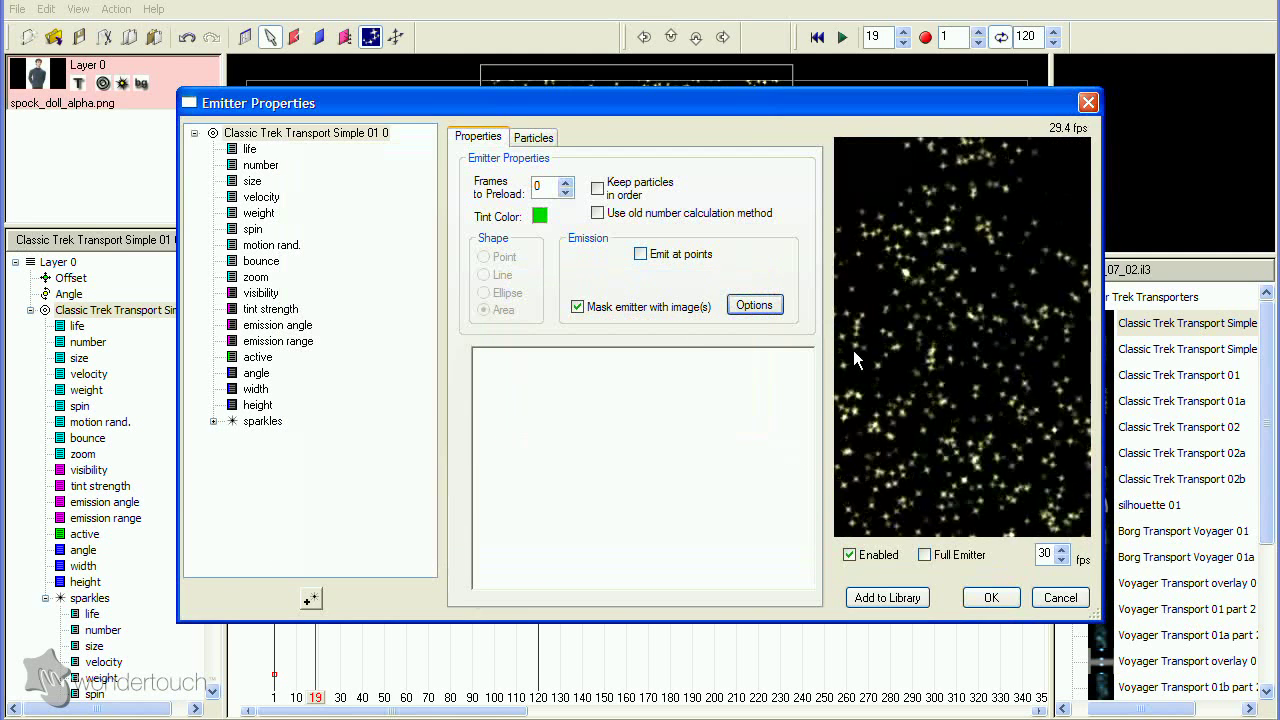
{"action": "left_click", "coordinate": [991, 597]}
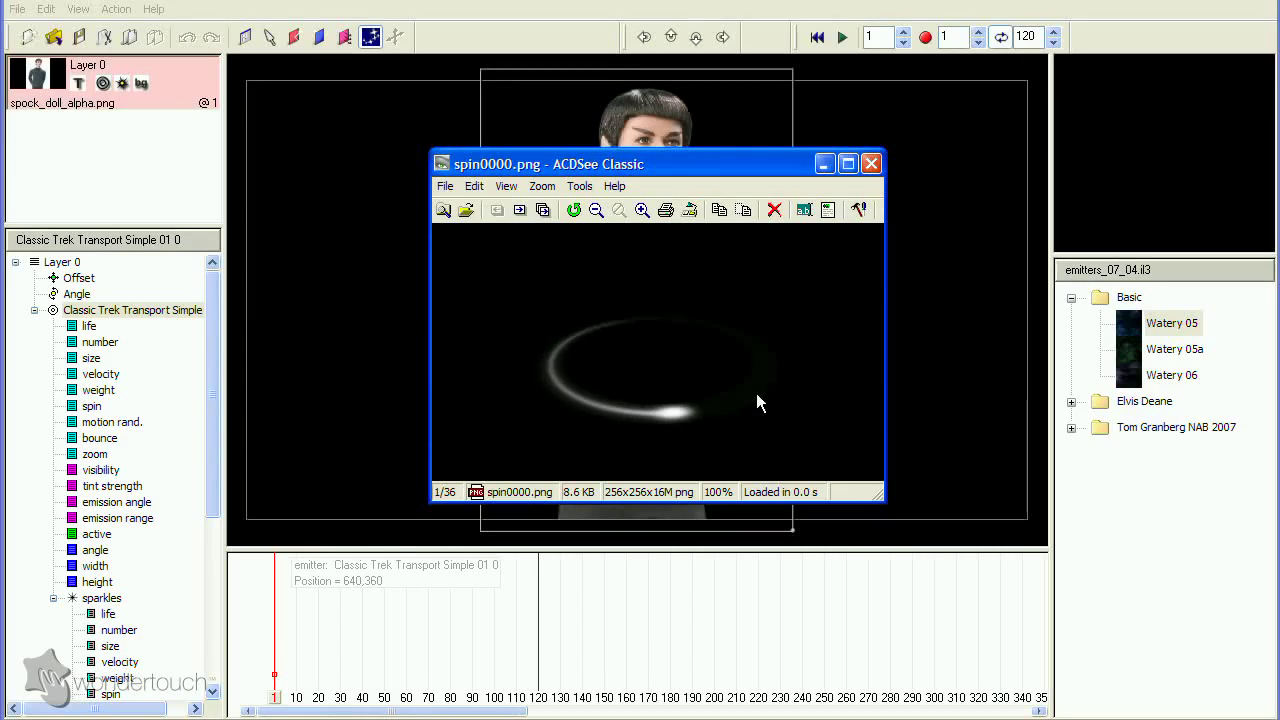
{"action": "scroll", "coordinate": [757, 394], "scroll_direction": "down", "scroll_amount": 20}
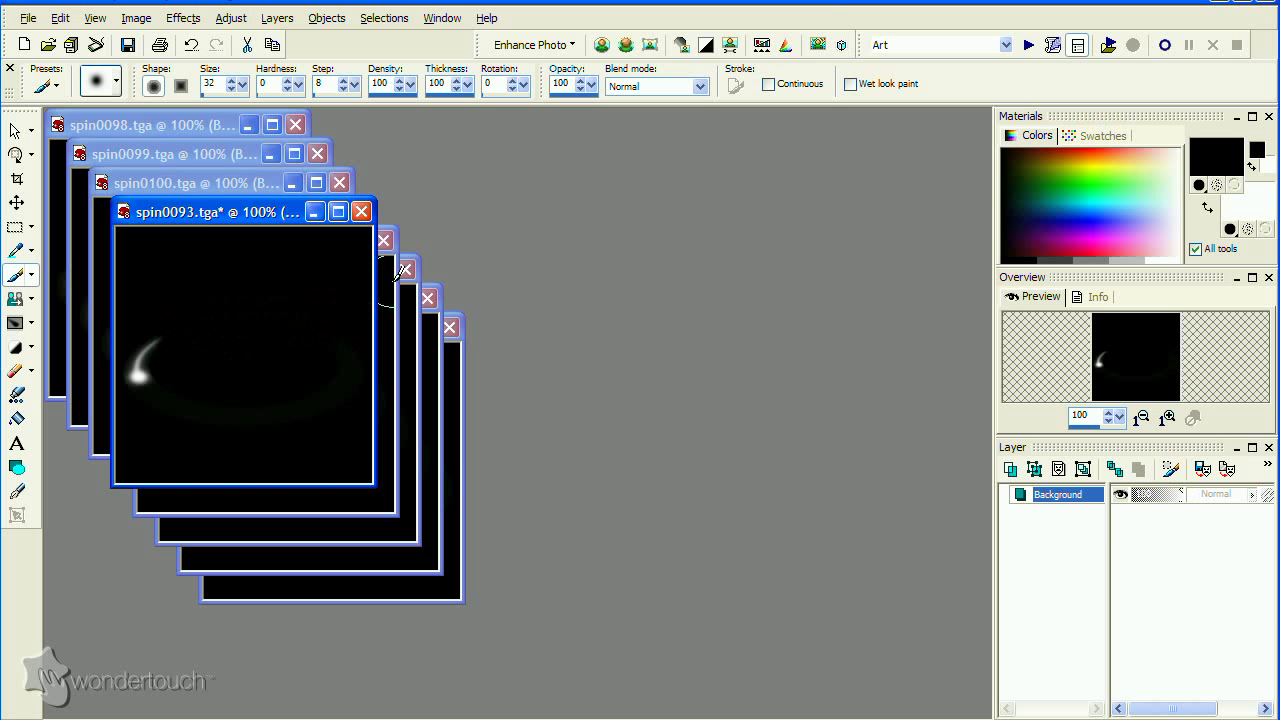
Bring spin0094.tga to the front in Paint Shop Pro to edit the next spin frame
{"action": "left_click", "coordinate": [392, 286]}
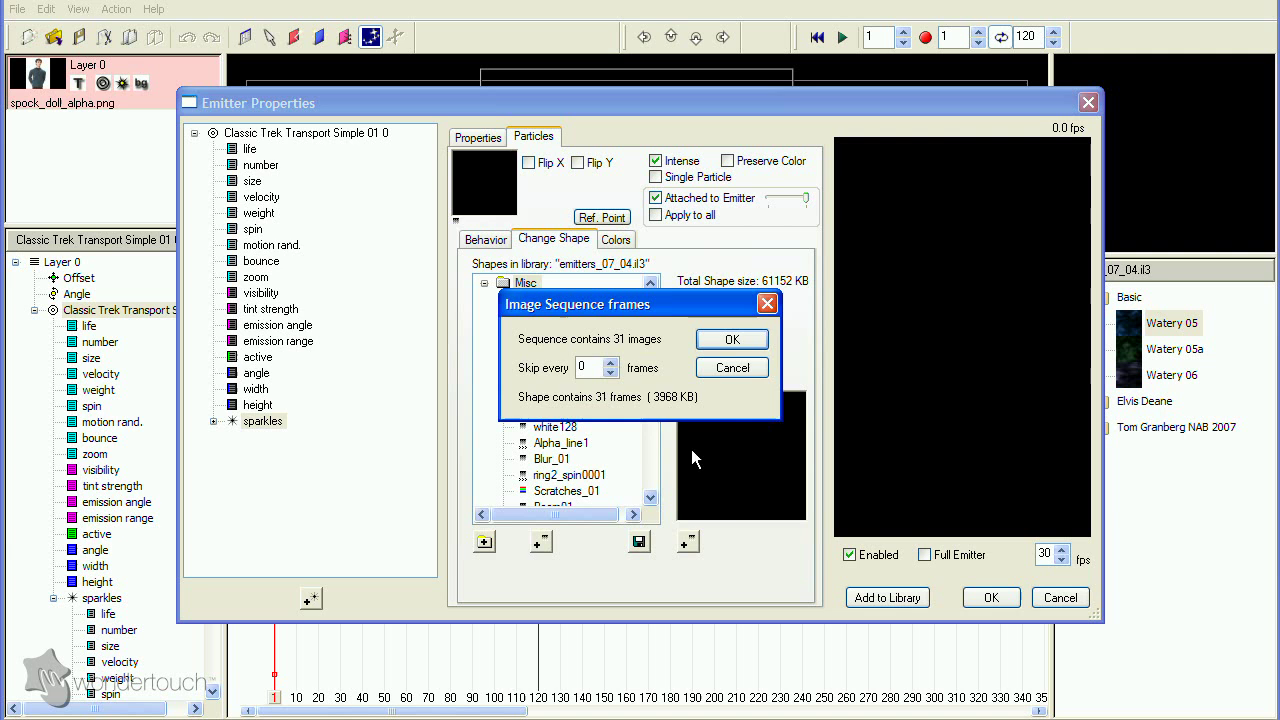
Accept the 31-frame spin sequence as the sparkle shape and fix the particle angle at 30°
{"action": "left_click", "coordinate": [720, 340]}
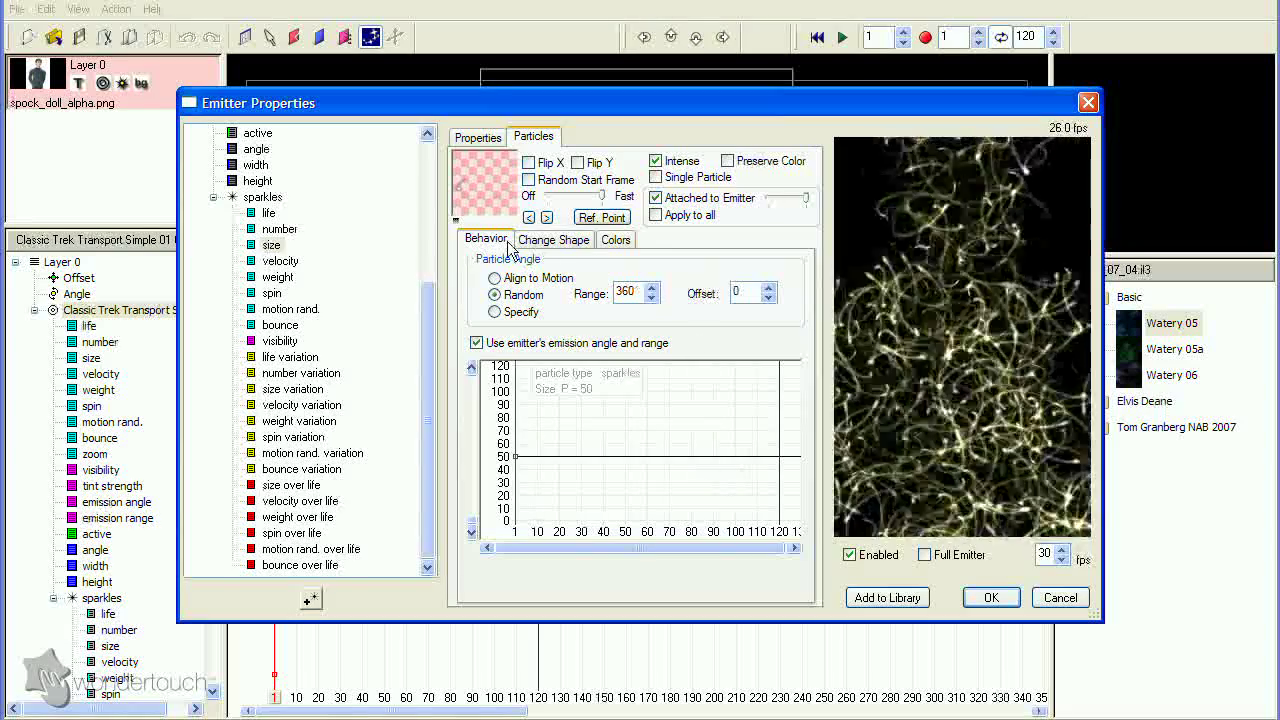
{"action": "left_click", "coordinate": [496, 311]}
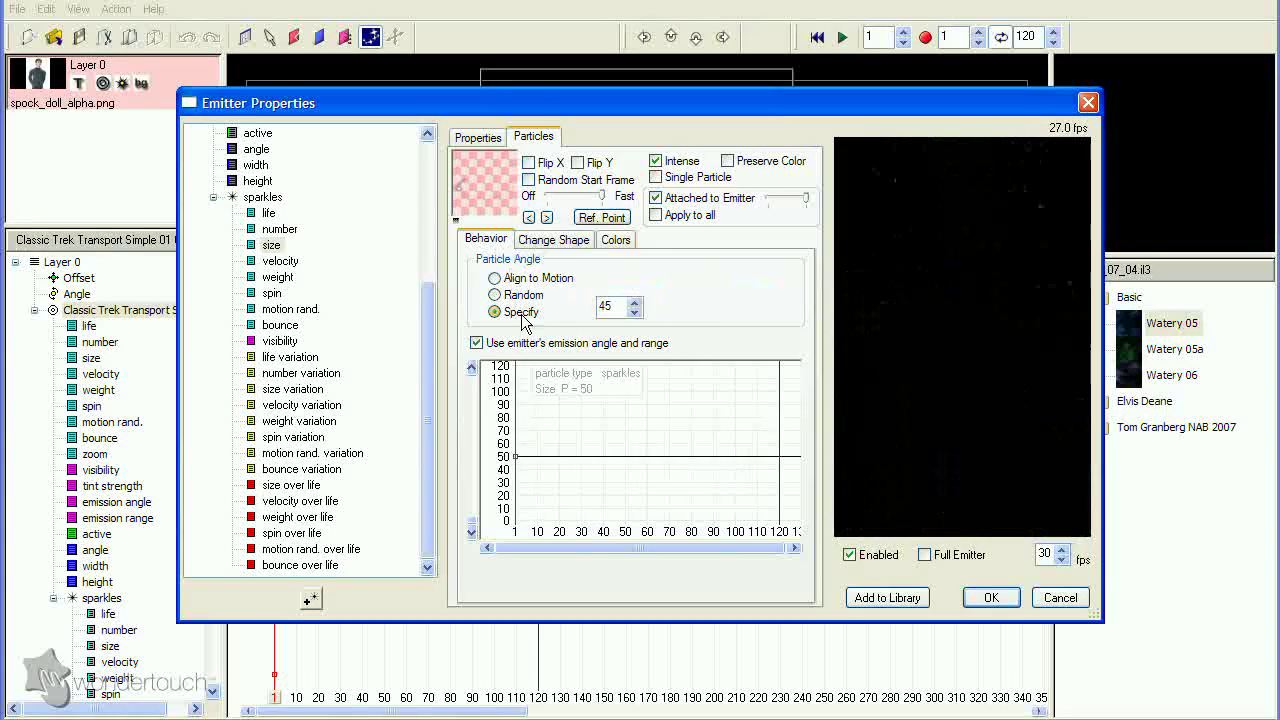
{"action": "left_click", "coordinate": [634, 314]}
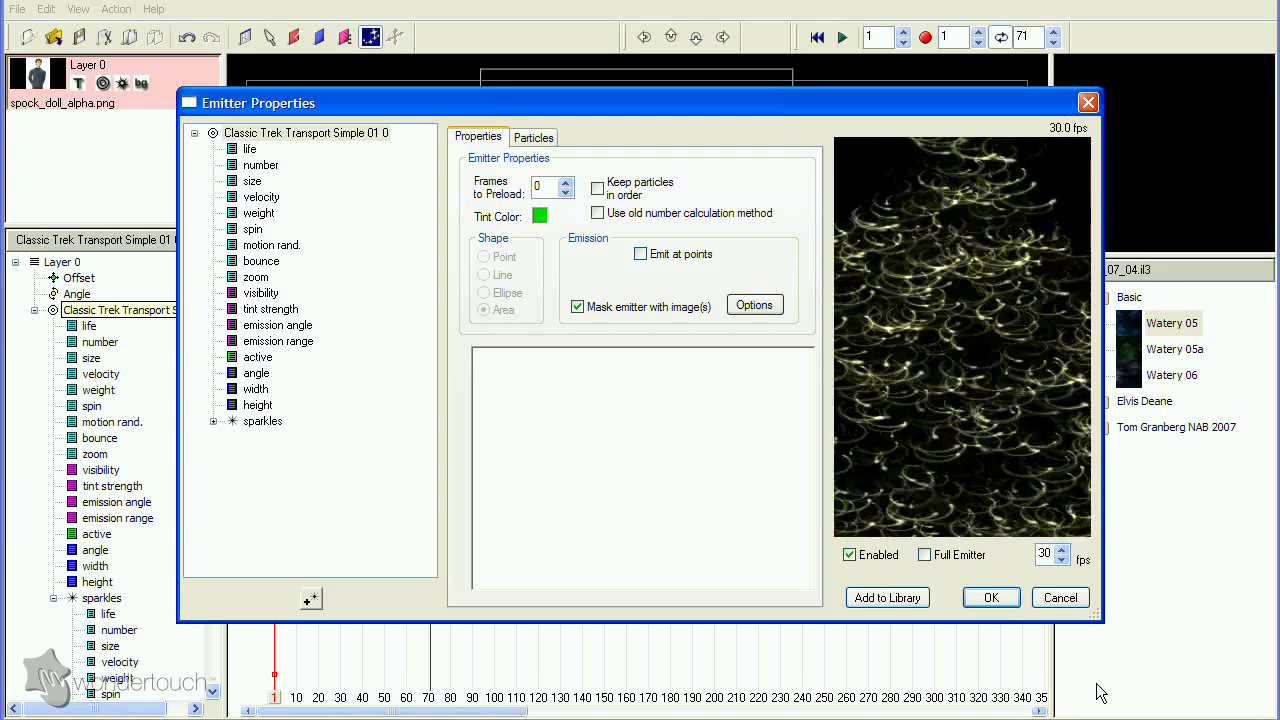
{"action": "left_click", "coordinate": [993, 598]}
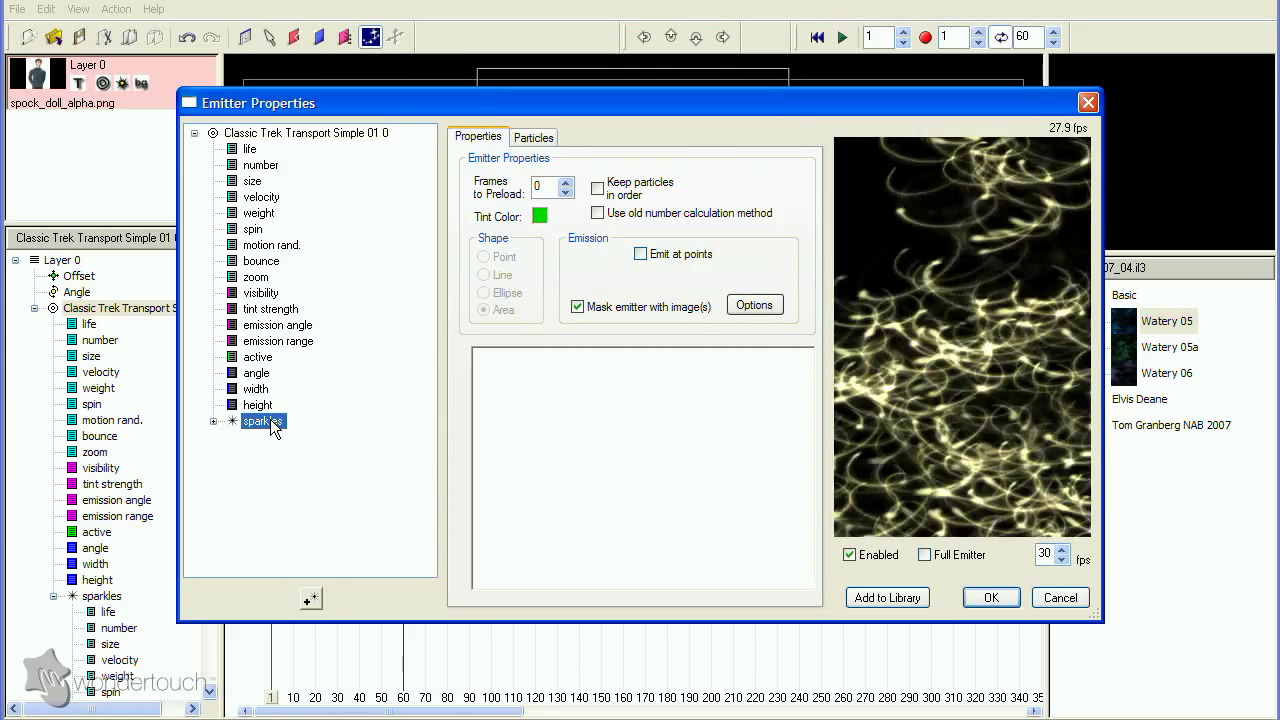
Duplicate the particle as glow with the basic blur shape and 20% visibility, previewing the full emitter
{"action": "left_click", "coordinate": [310, 598]}
{"action": "left_click", "coordinate": [305, 439]}
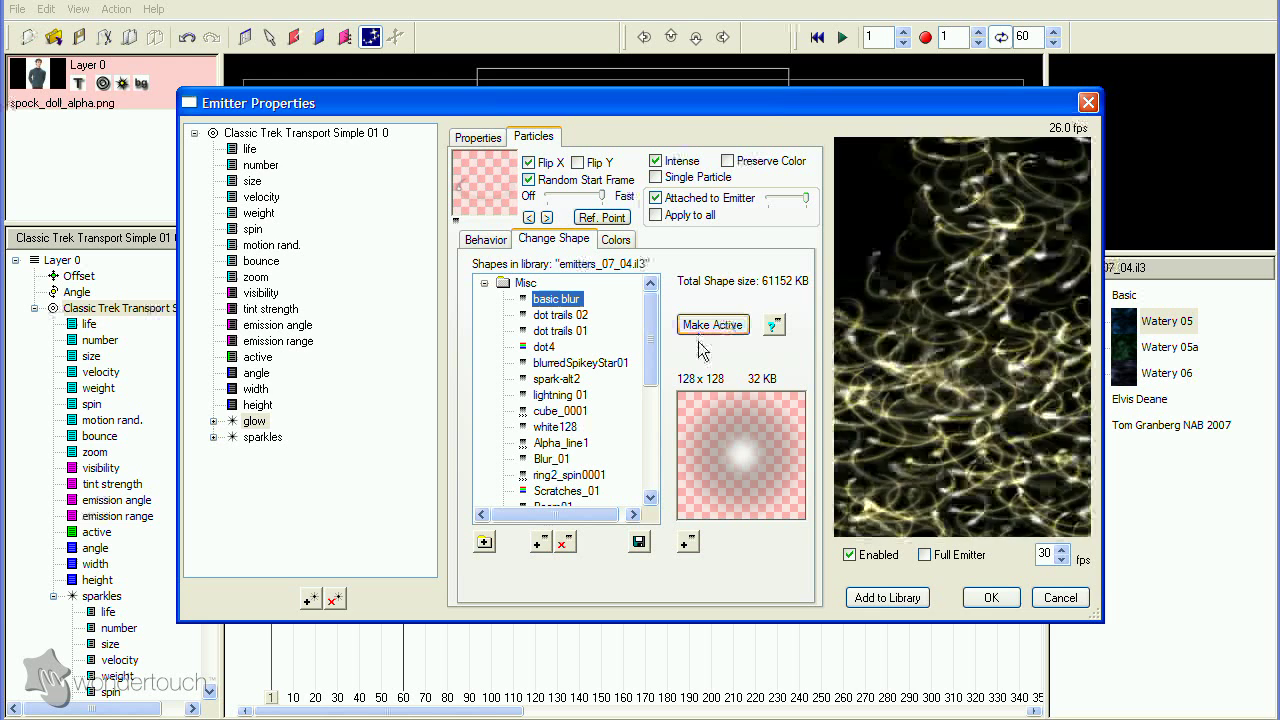
{"action": "left_click", "coordinate": [713, 324]}
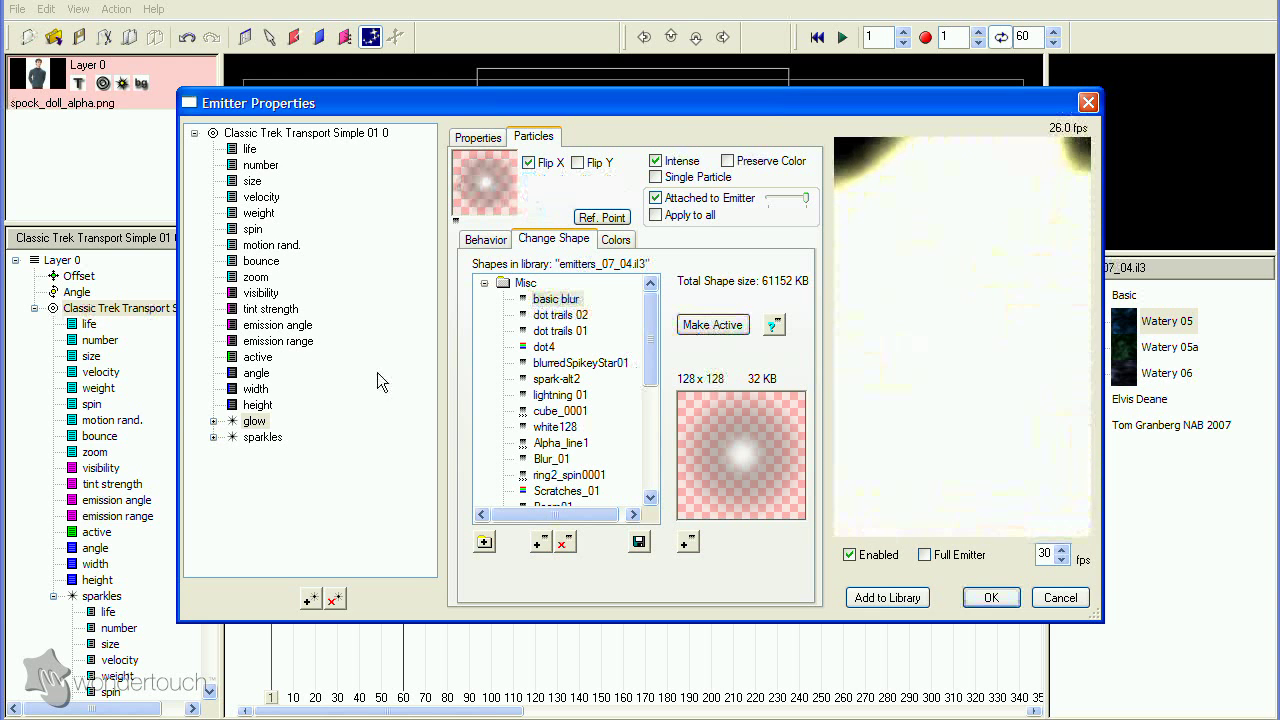
{"action": "double_click", "coordinate": [254, 421]}
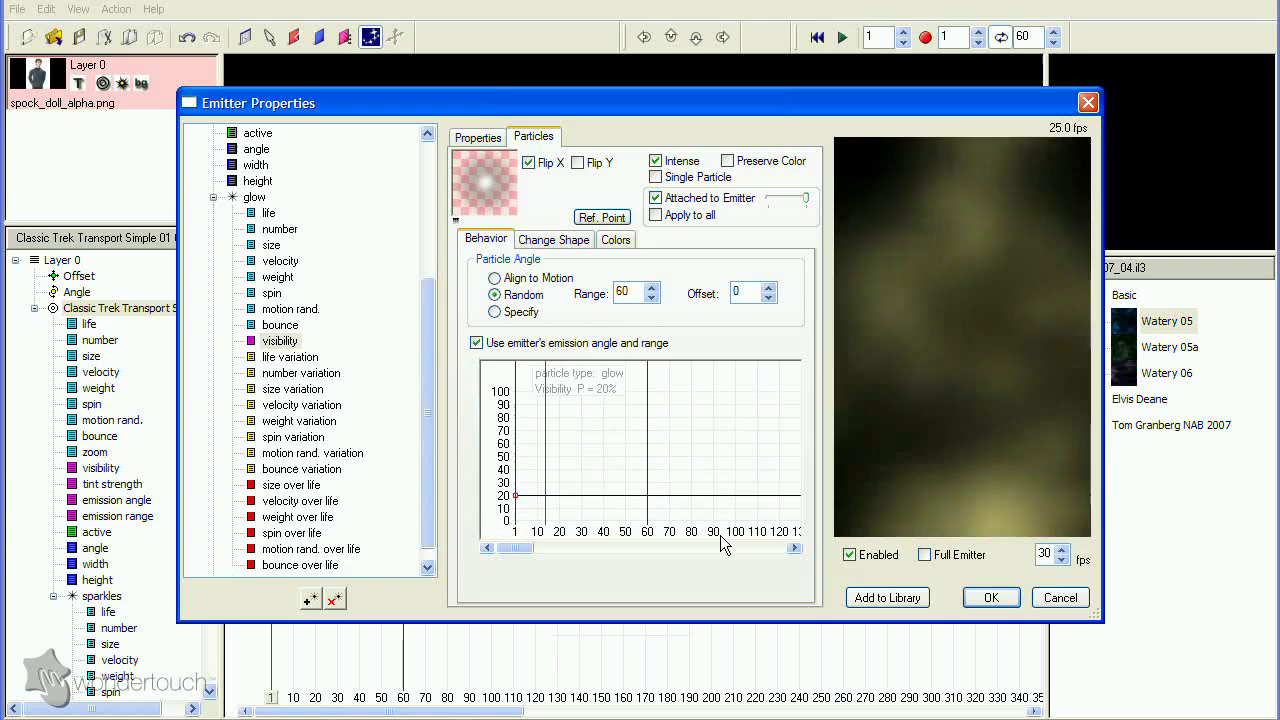
{"action": "left_click", "coordinate": [925, 555]}
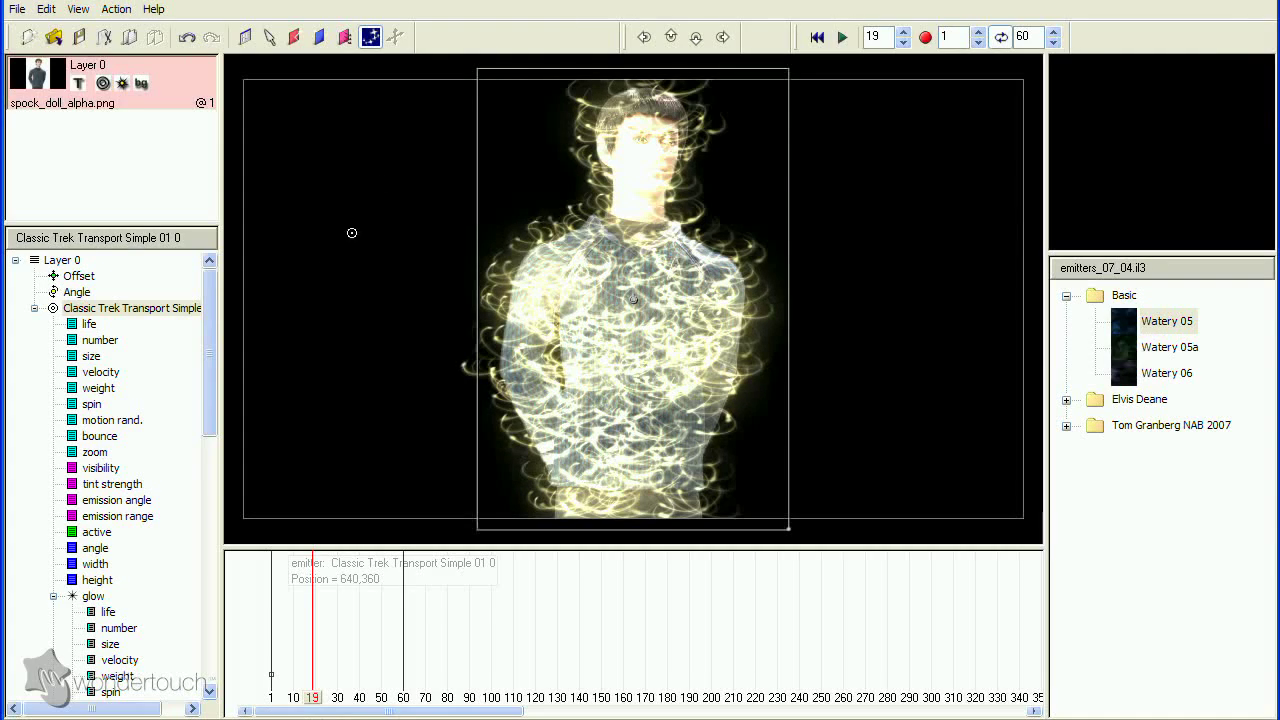
Copy and paste the Classic Trek Transport Simple emitter, then start renaming one copy 'blurry fill'
{"action": "right_click", "coordinate": [166, 307]}
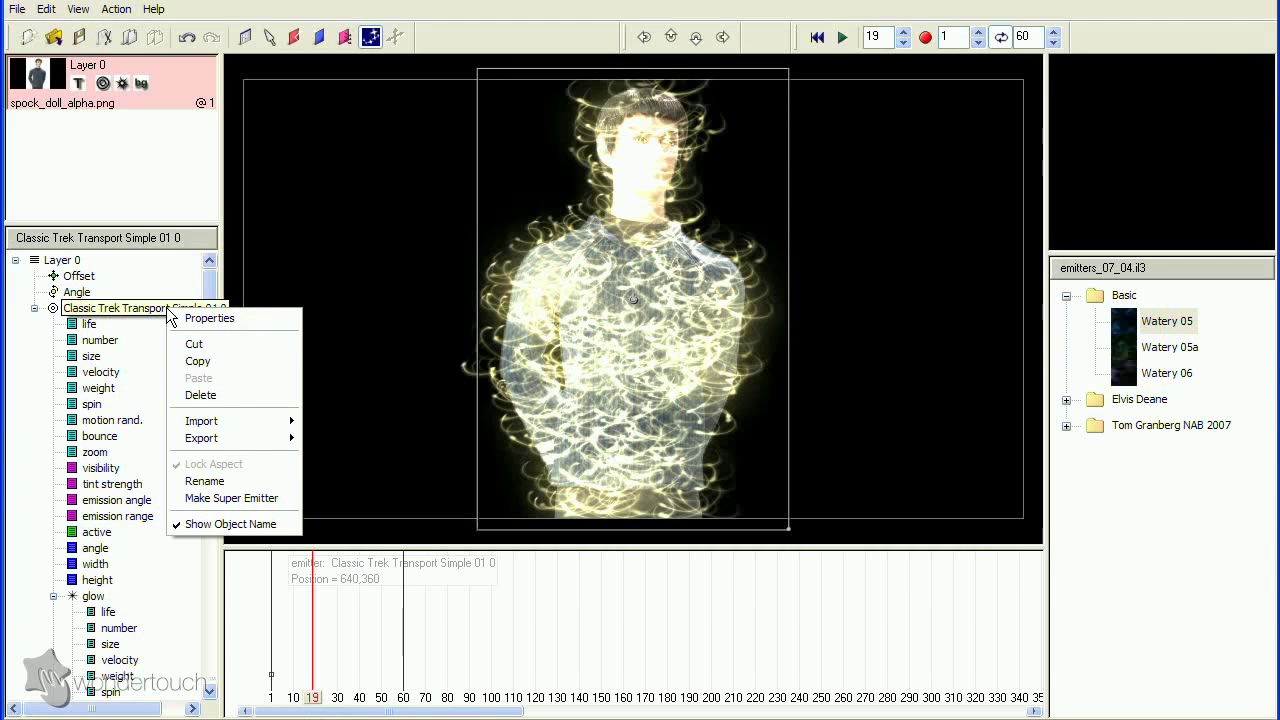
{"action": "left_click", "coordinate": [209, 360]}
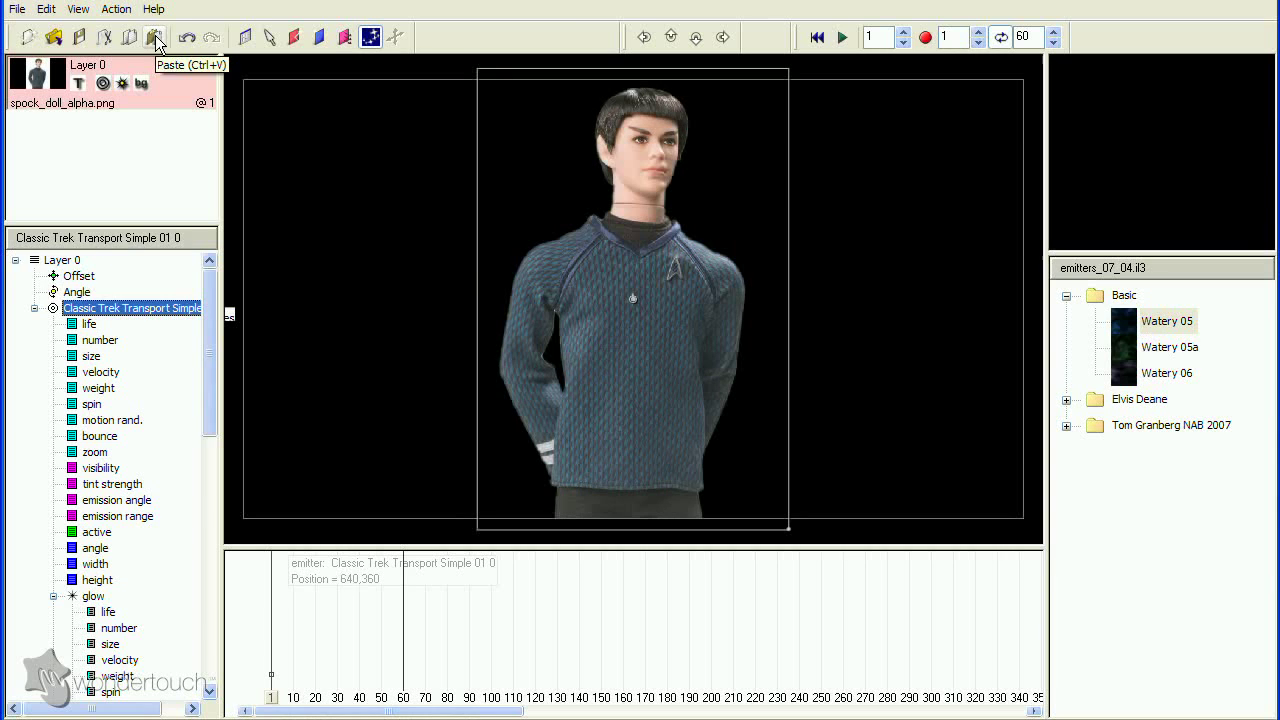
{"action": "left_click", "coordinate": [154, 37]}
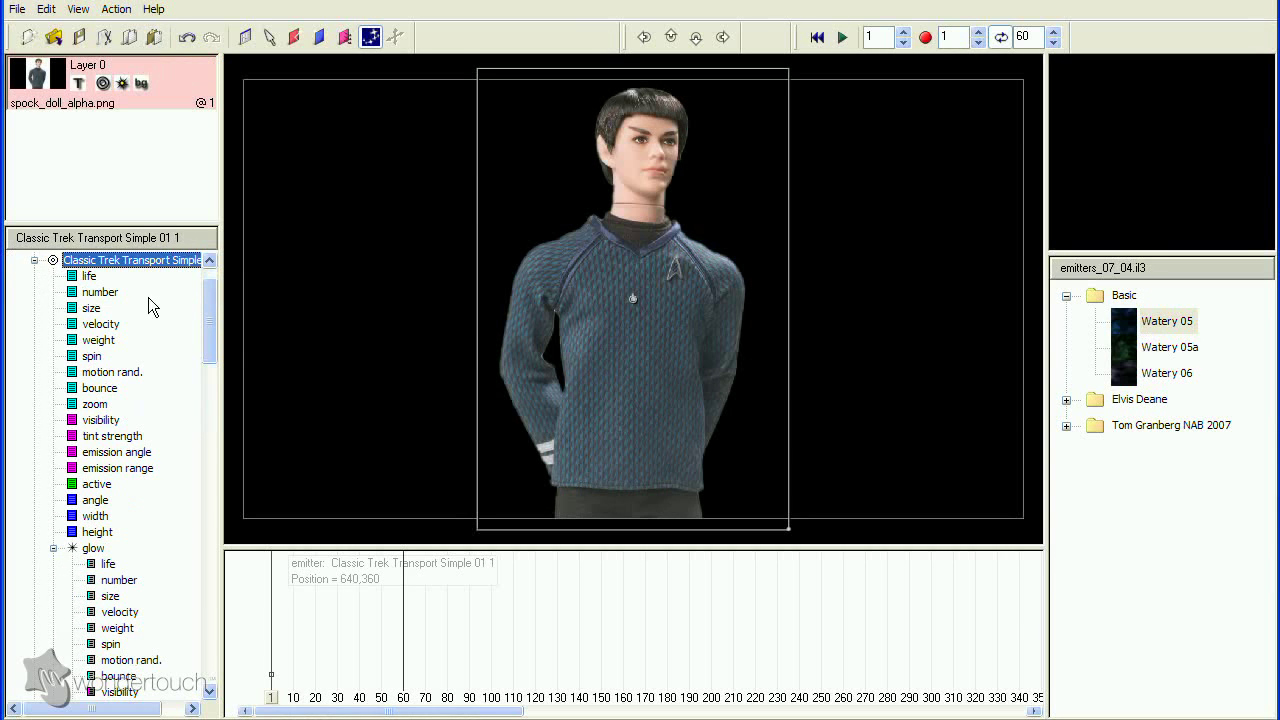
{"action": "left_click", "coordinate": [35, 261]}
{"action": "left_click", "coordinate": [163, 277]}
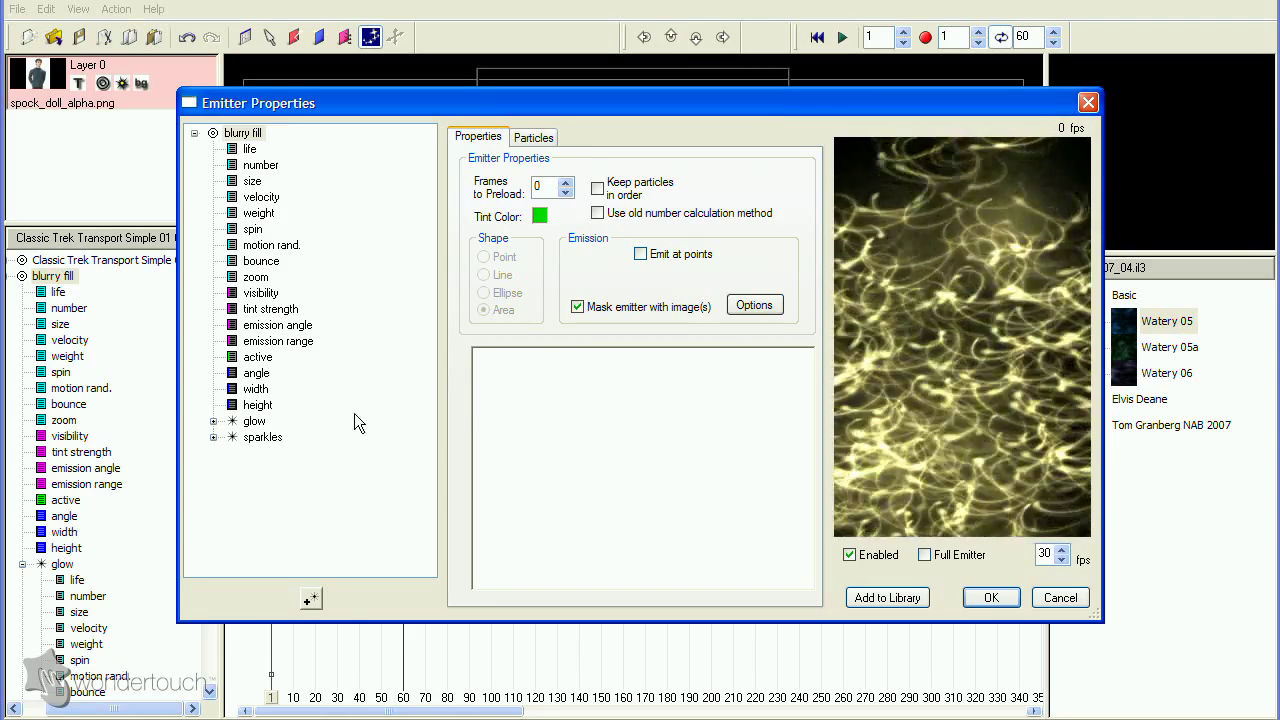
Delete the sparkles particle from blurry fill and set its glow to get color from the layer
{"action": "left_click", "coordinate": [263, 437]}
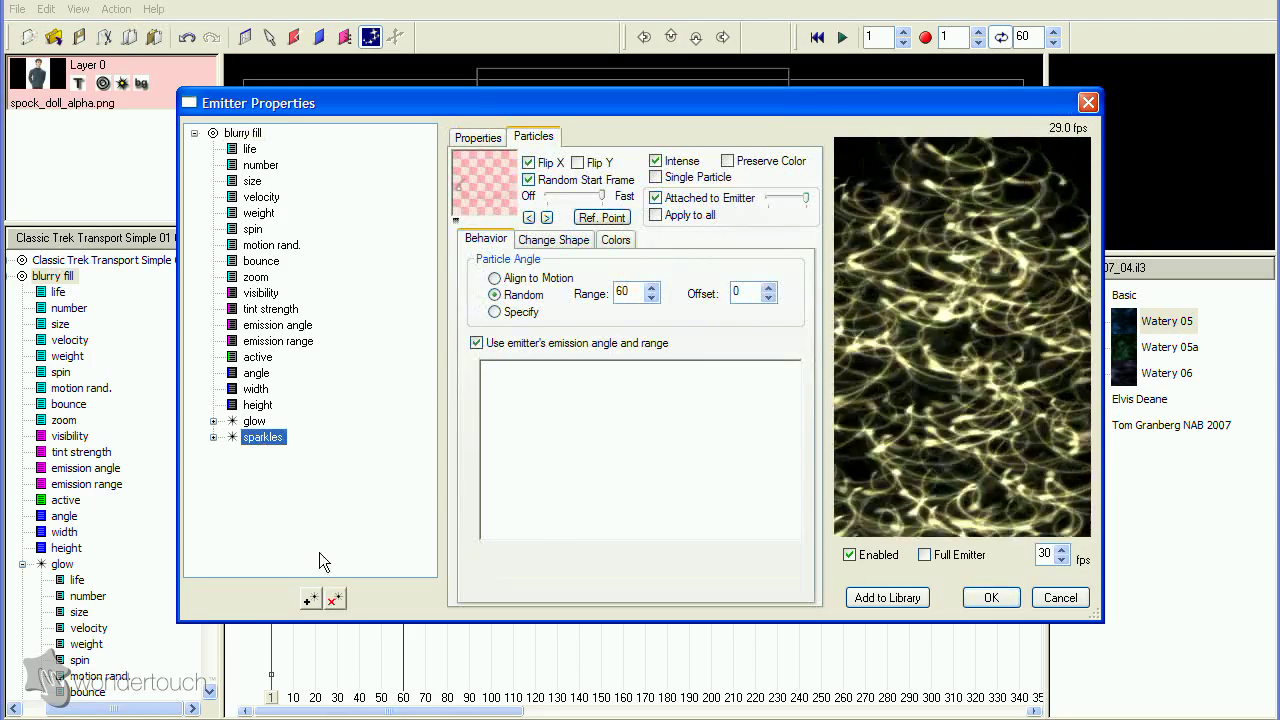
{"action": "left_click", "coordinate": [334, 598]}
{"action": "left_click", "coordinate": [594, 391]}
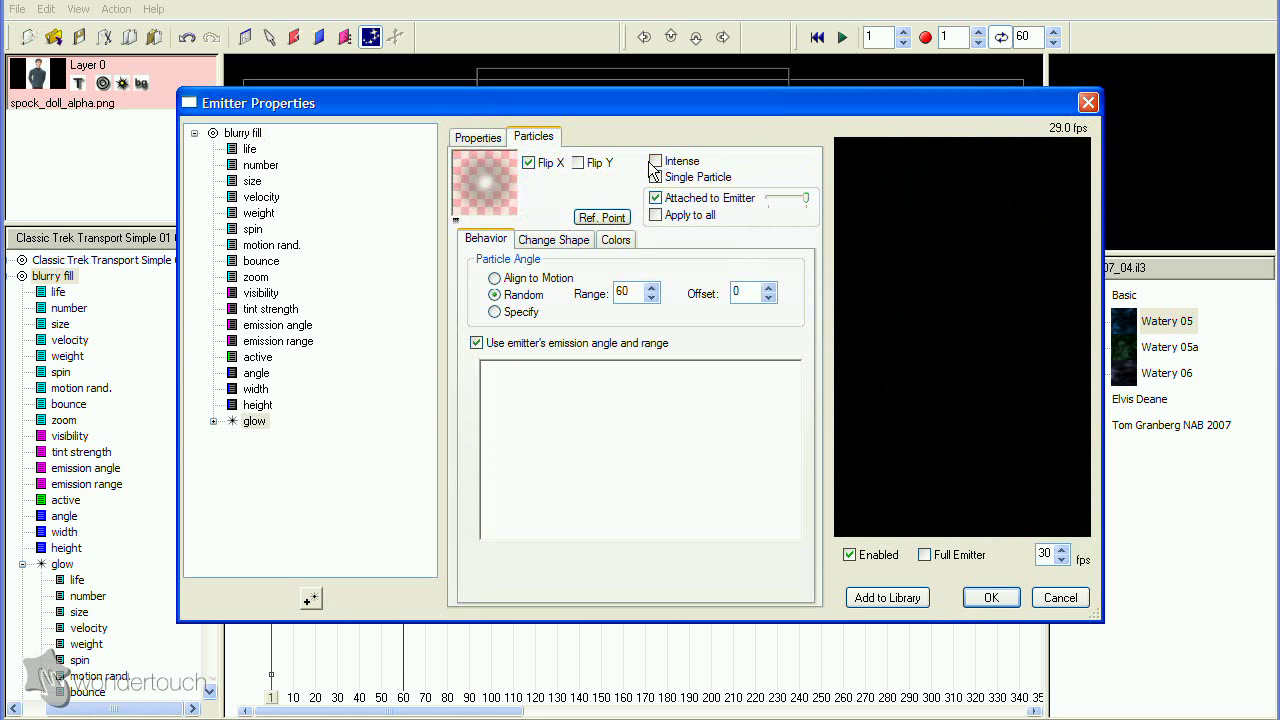
{"action": "left_click", "coordinate": [607, 242]}
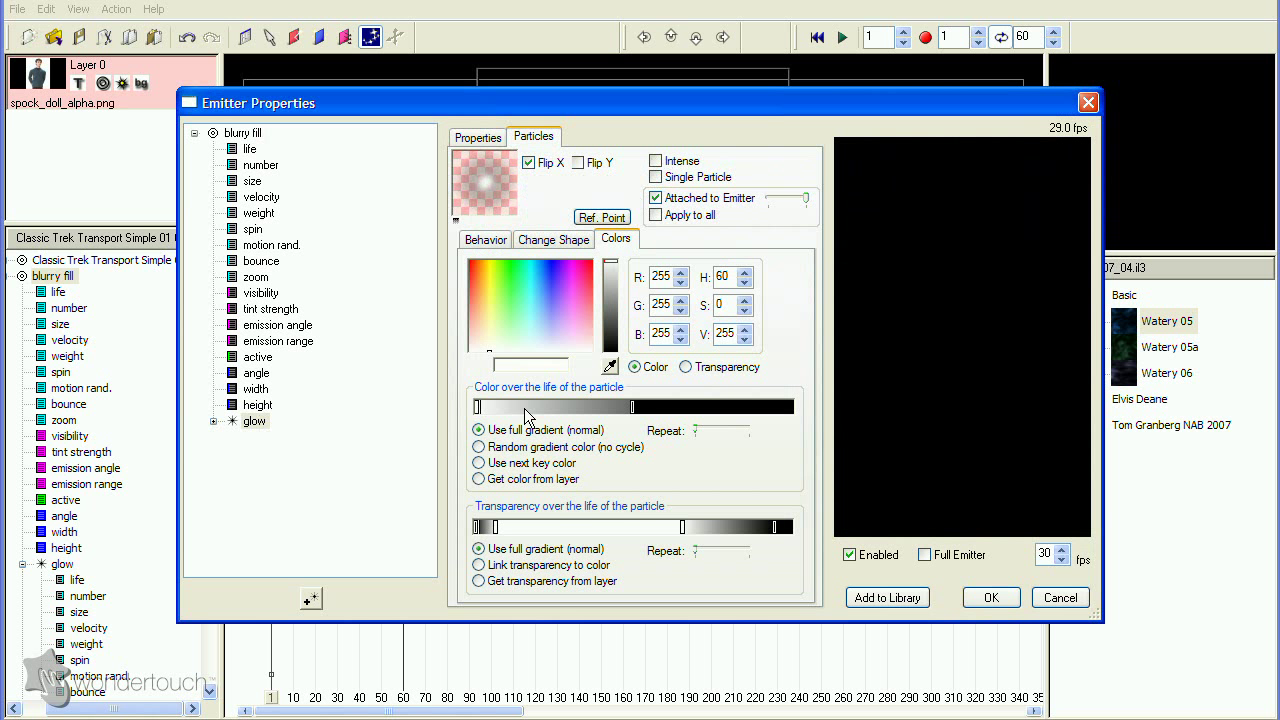
{"action": "left_click", "coordinate": [511, 484]}
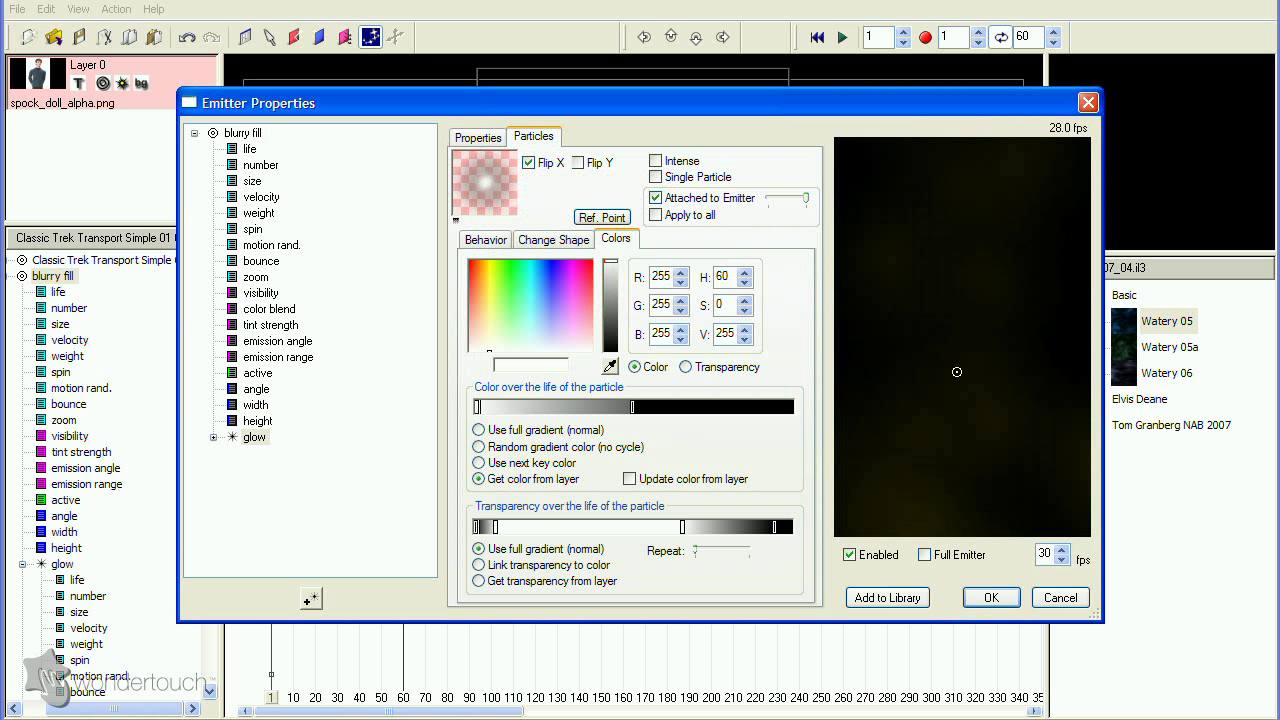
{"action": "left_click", "coordinate": [990, 598]}
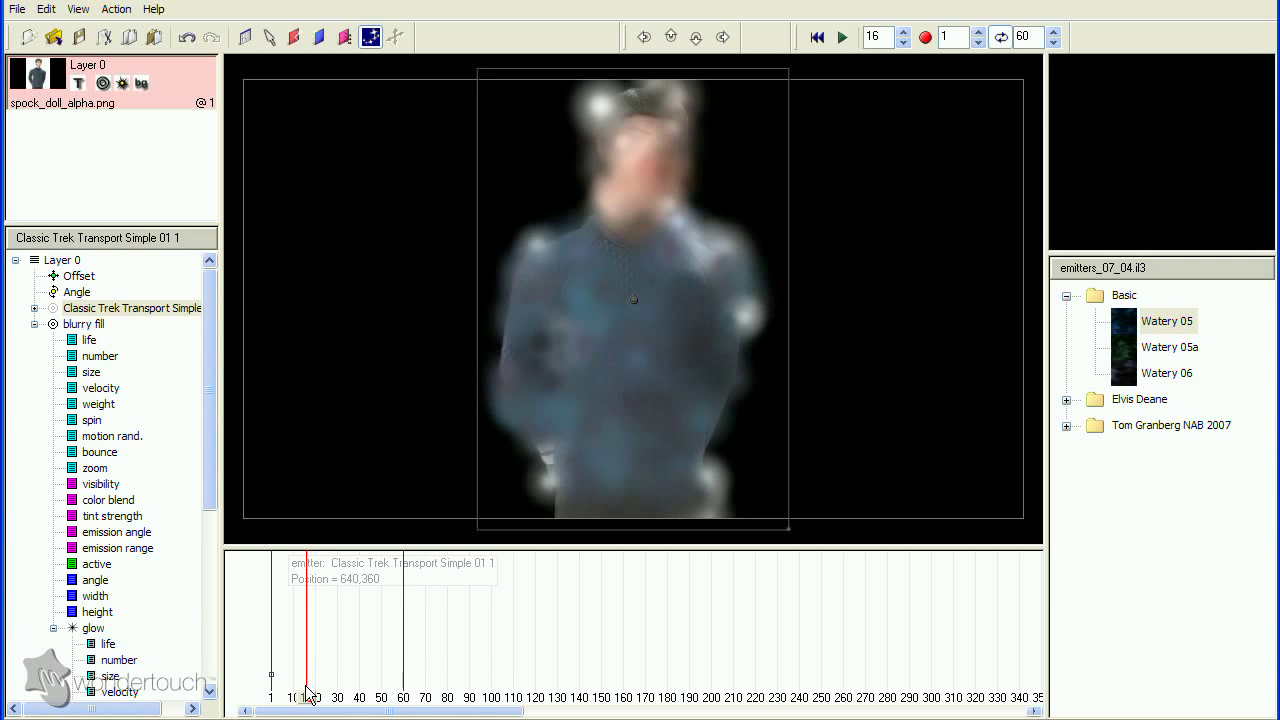
Make the doll background image start at project frame 23 and scrub the early frames to check
{"action": "double_click", "coordinate": [55, 80]}
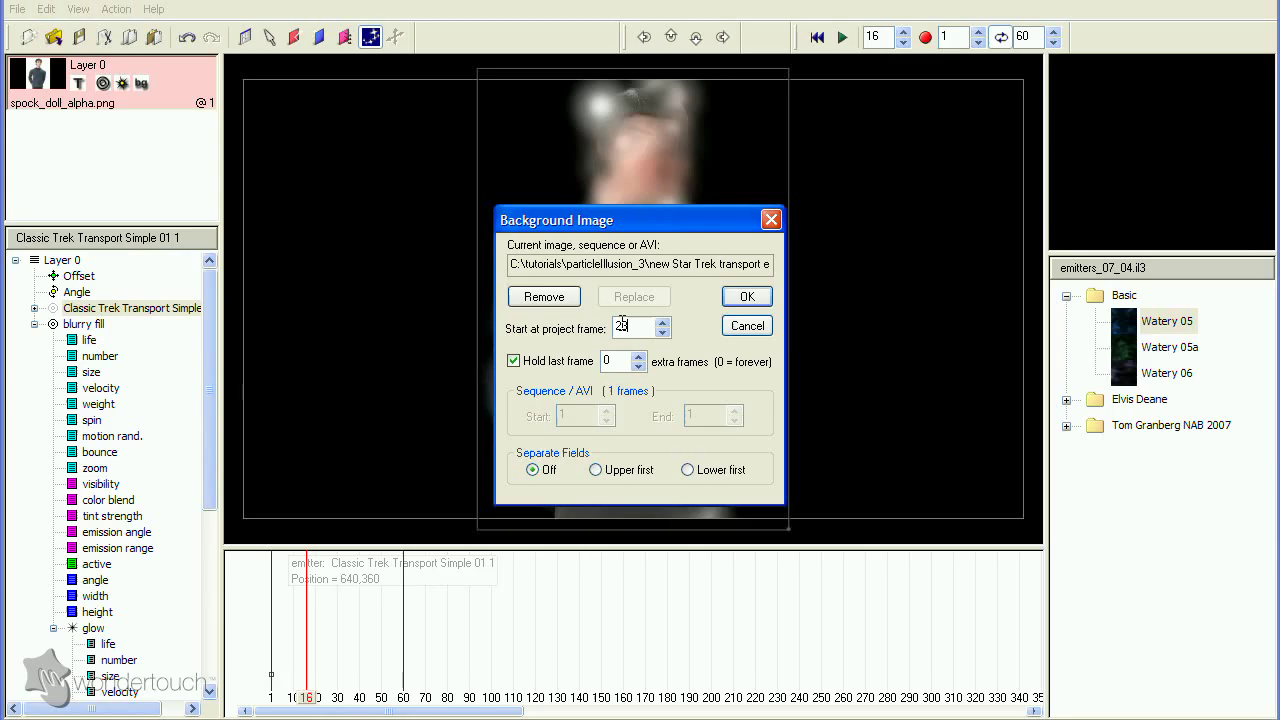
{"action": "left_click", "coordinate": [747, 296]}
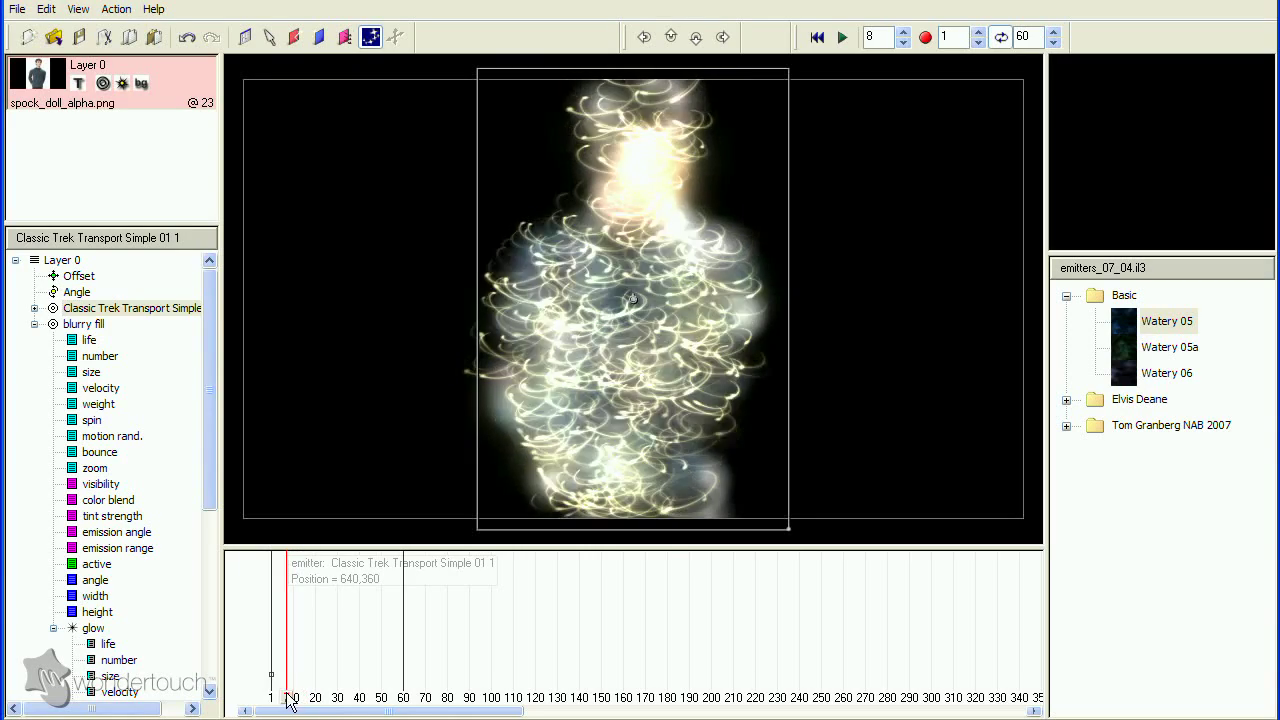
{"action": "mouse_move", "coordinate": [272, 690]}
{"action": "left_mouse_down"}
{"action": "mouse_move", "coordinate": [360, 695]}
{"action": "mouse_move", "coordinate": [284, 695]}
{"action": "left_mouse_up"}
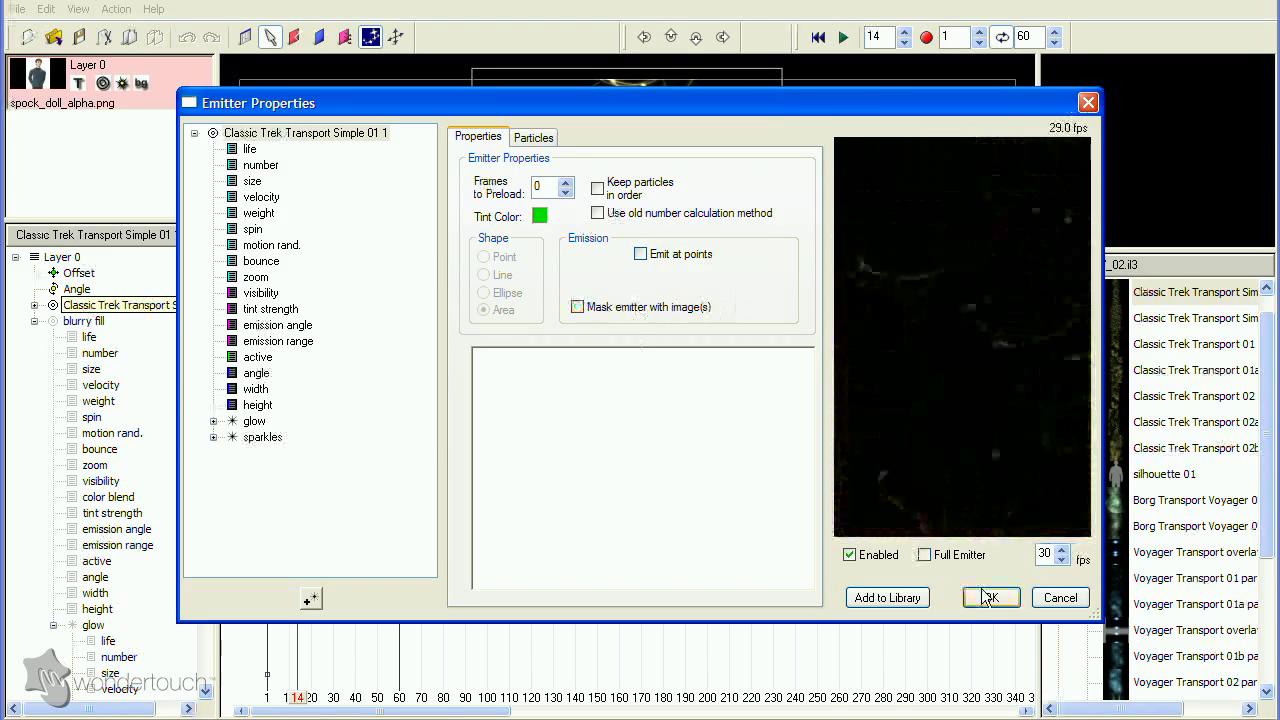
Shorten the transport emitter to height 401, lower it onto the torso, and widen sparkles to about 386
{"action": "left_click", "coordinate": [34, 321]}
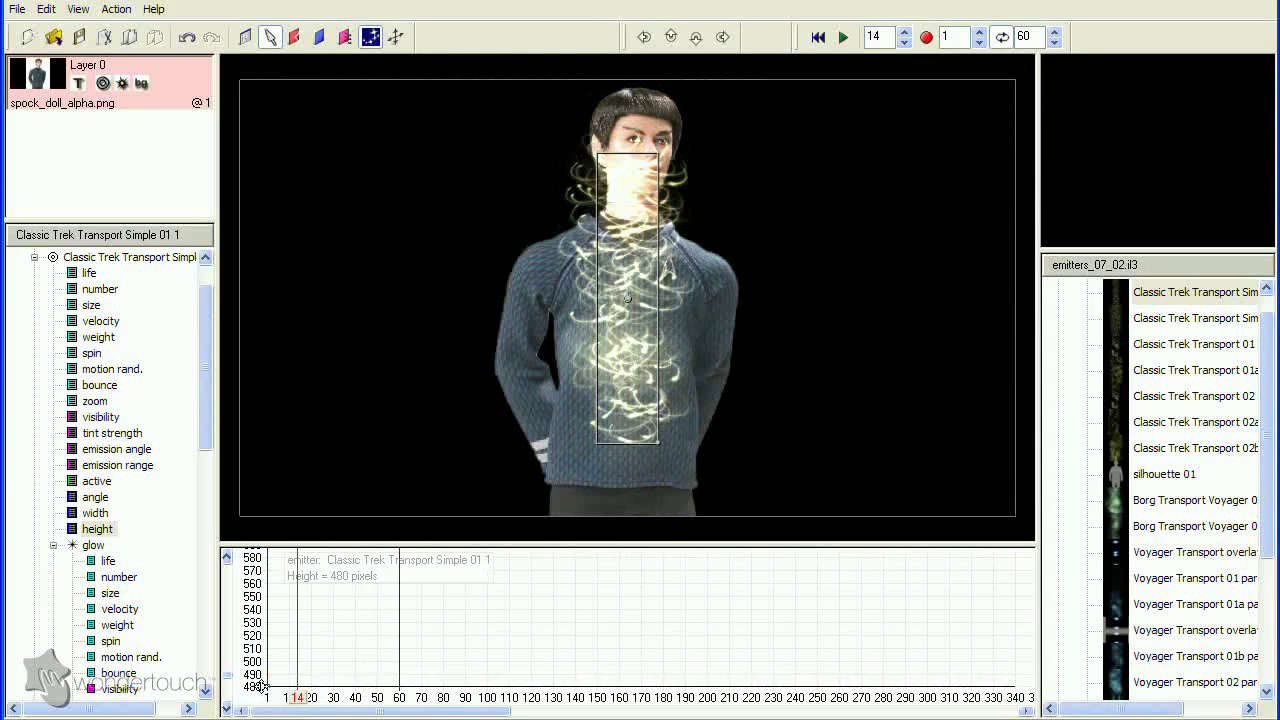
{"action": "left_click_drag", "start_coordinate": [262, 686], "coordinate": [262, 712]}
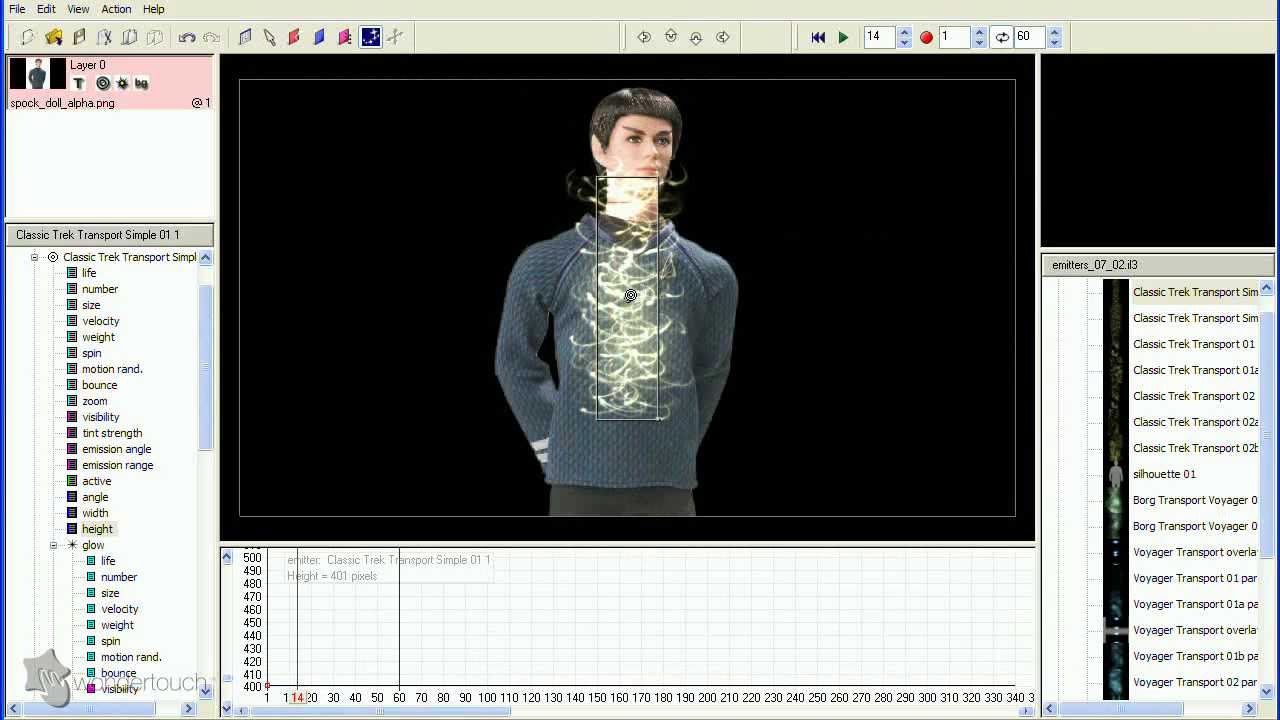
{"action": "left_click_drag", "start_coordinate": [629, 298], "coordinate": [626, 388]}
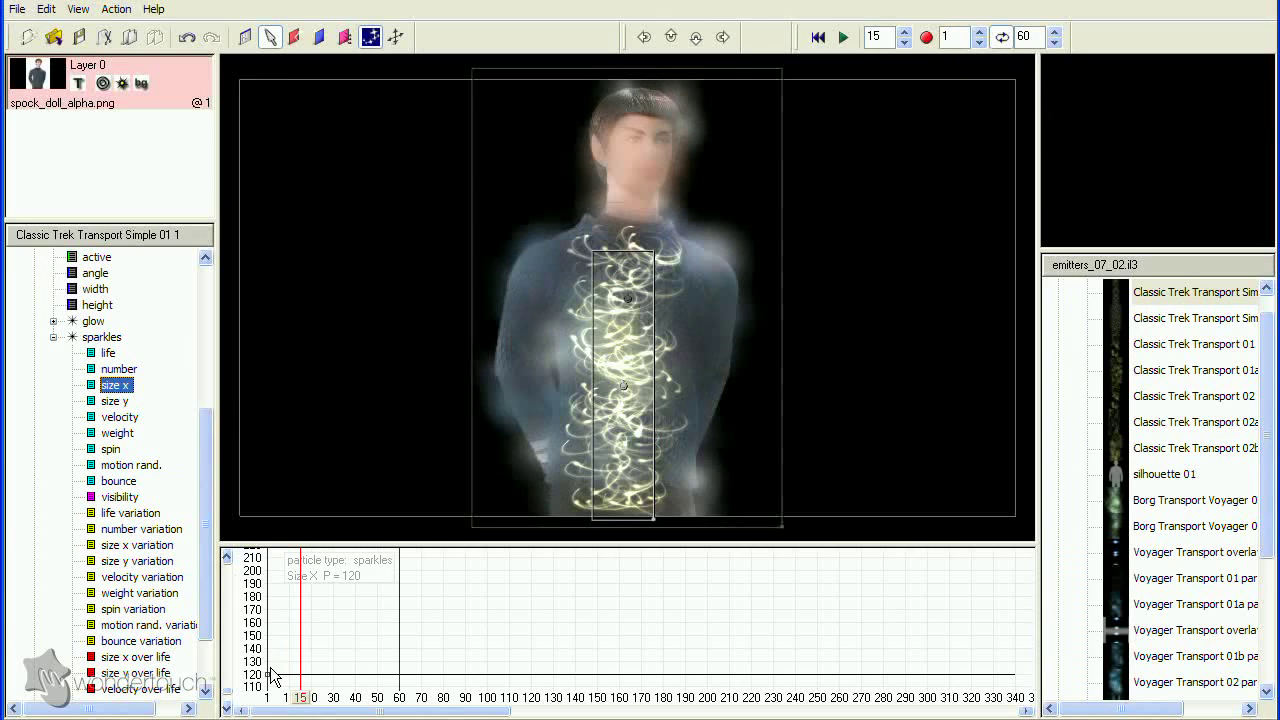
{"action": "left_click_drag", "start_coordinate": [270, 684], "coordinate": [268, 548]}
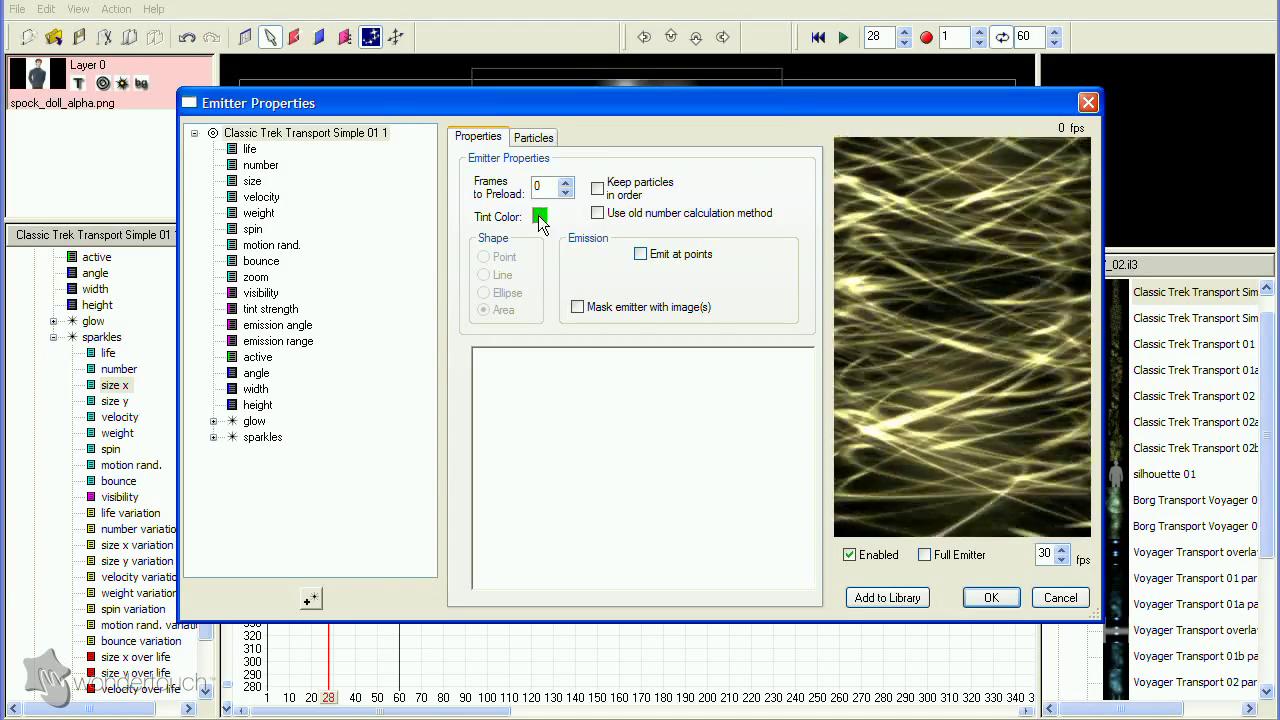
{"action": "left_click", "coordinate": [262, 437]}
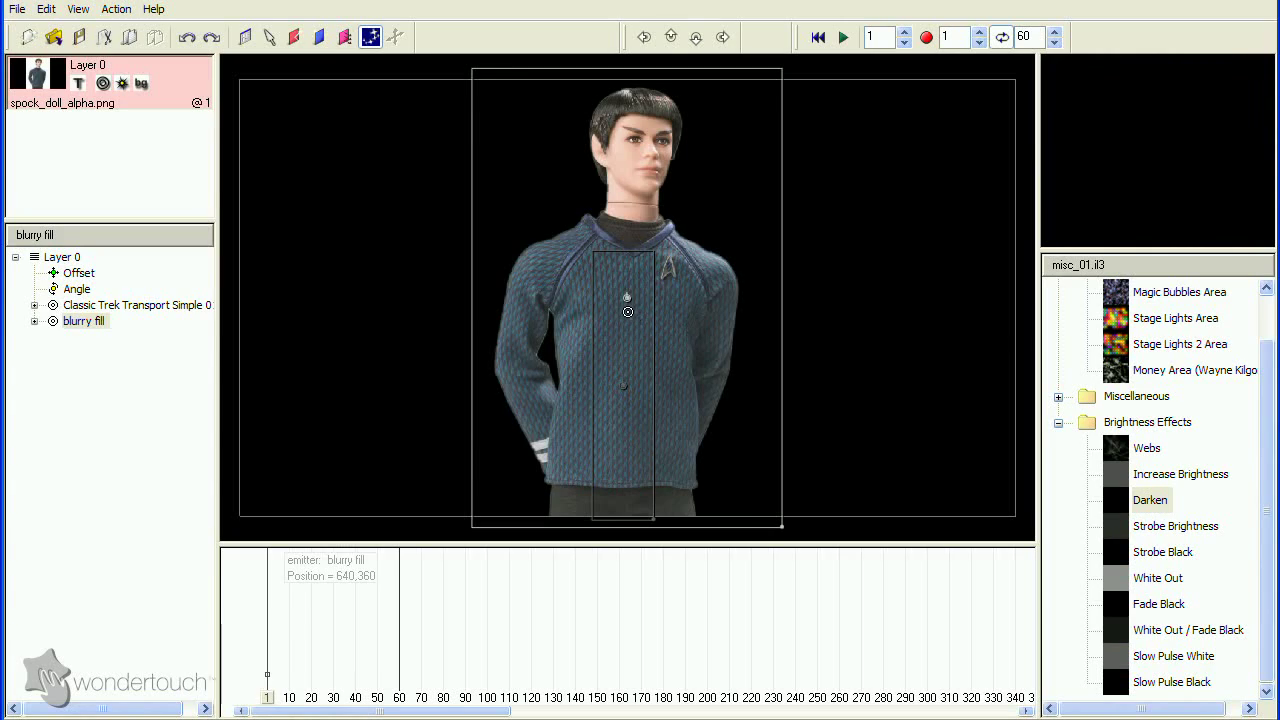
Place a Darken emitter on the figure using spock_doll_alpha_512.png in Full Color, fading in over early frames
{"action": "left_click", "coordinate": [627, 312]}
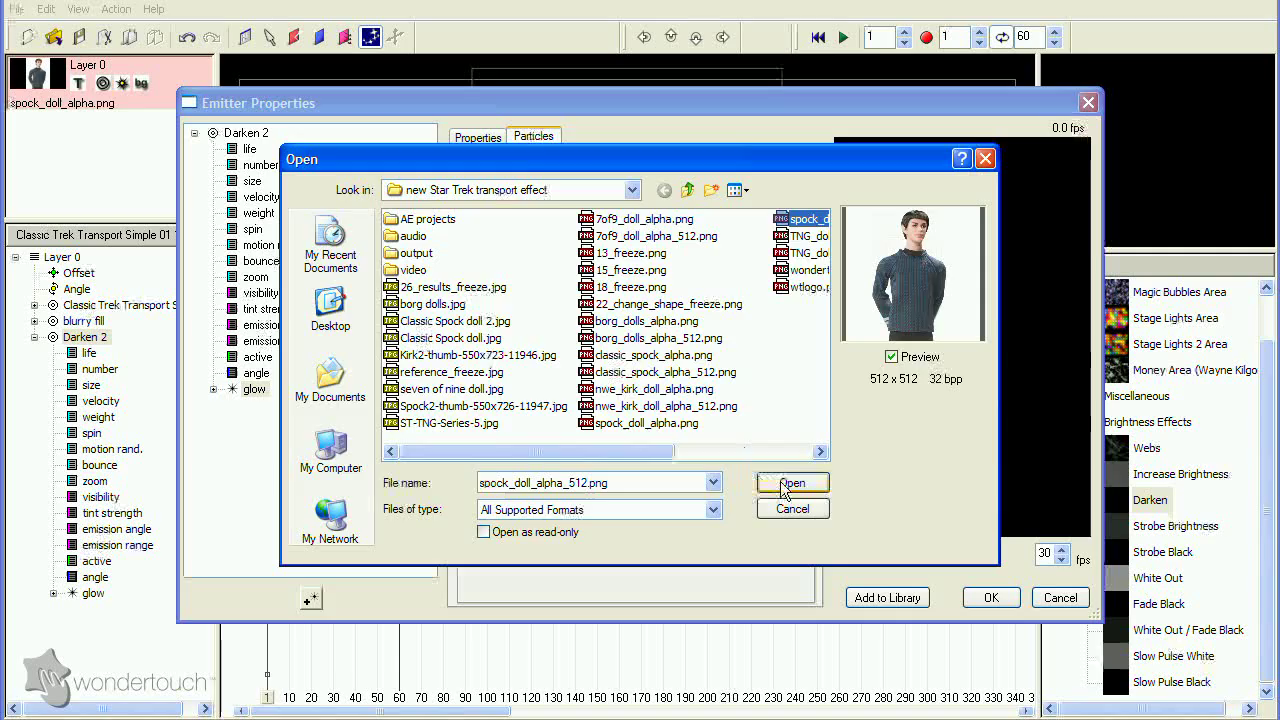
{"action": "left_click", "coordinate": [790, 484]}
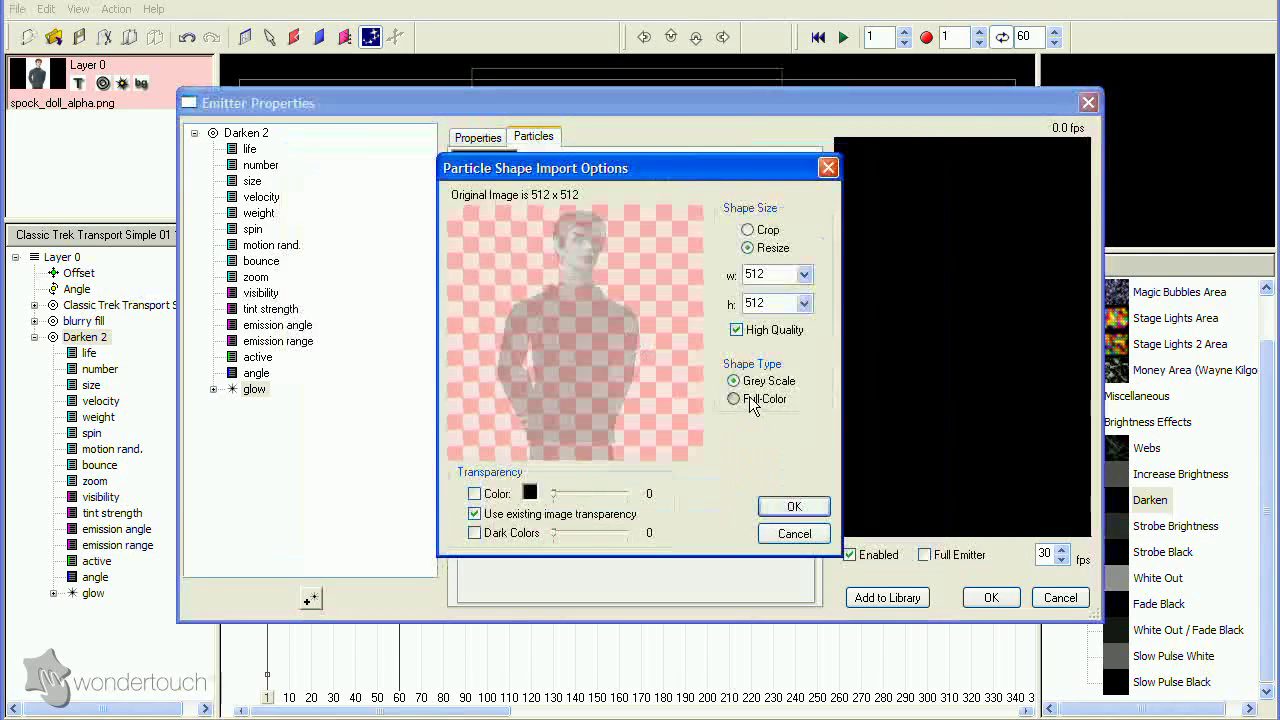
{"action": "left_click", "coordinate": [736, 399]}
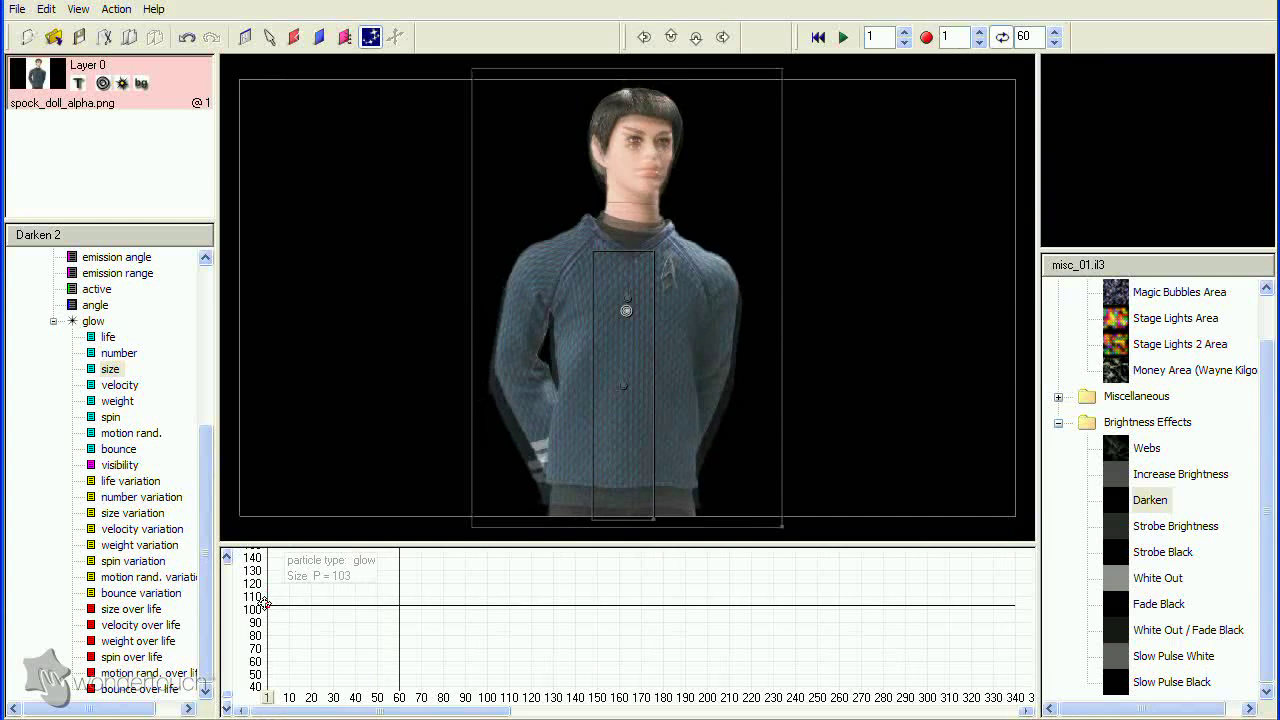
{"action": "left_click_drag", "start_coordinate": [265, 602], "coordinate": [264, 607]}
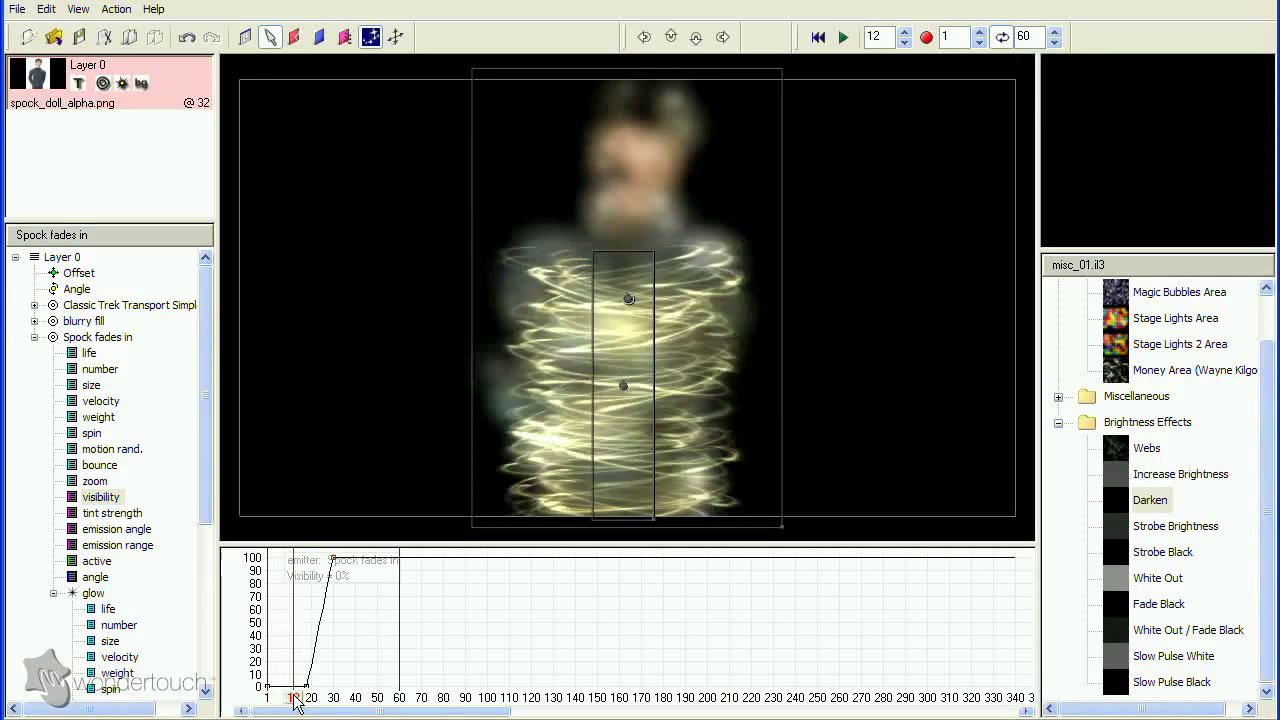
{"action": "mouse_move", "coordinate": [295, 700]}
{"action": "left_mouse_down"}
{"action": "mouse_move", "coordinate": [350, 700]}
{"action": "mouse_move", "coordinate": [300, 697]}
{"action": "left_mouse_up"}
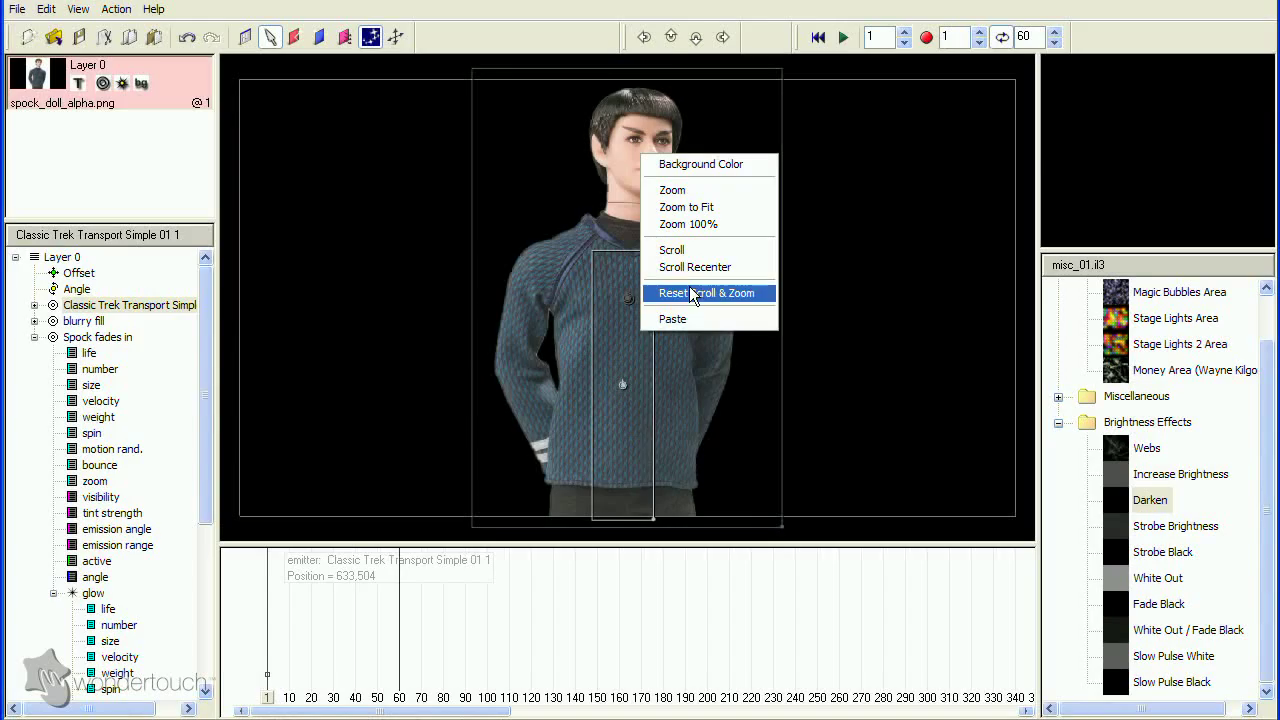
Paste another transport emitter around the head with height 269 and sparkle size x 220
{"action": "left_click", "coordinate": [689, 318]}
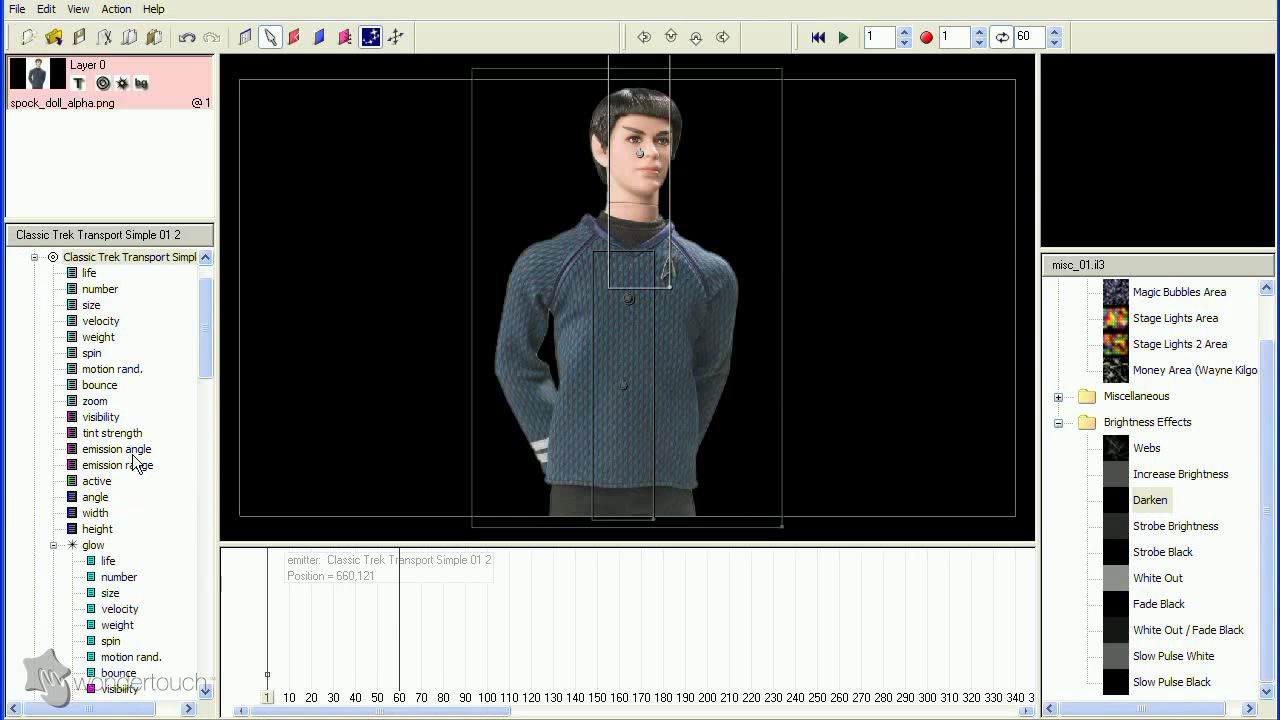
{"action": "left_click_drag", "start_coordinate": [269, 563], "coordinate": [262, 684]}
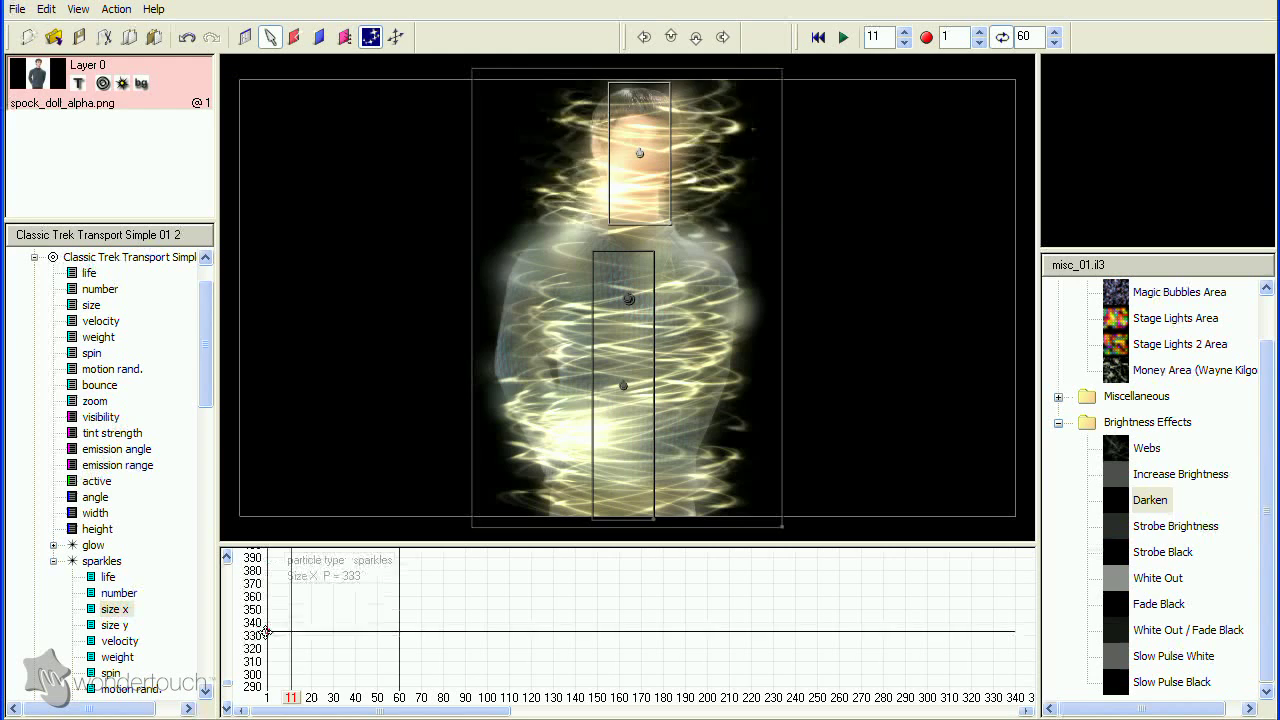
{"action": "left_click_drag", "start_coordinate": [266, 631], "coordinate": [268, 686]}
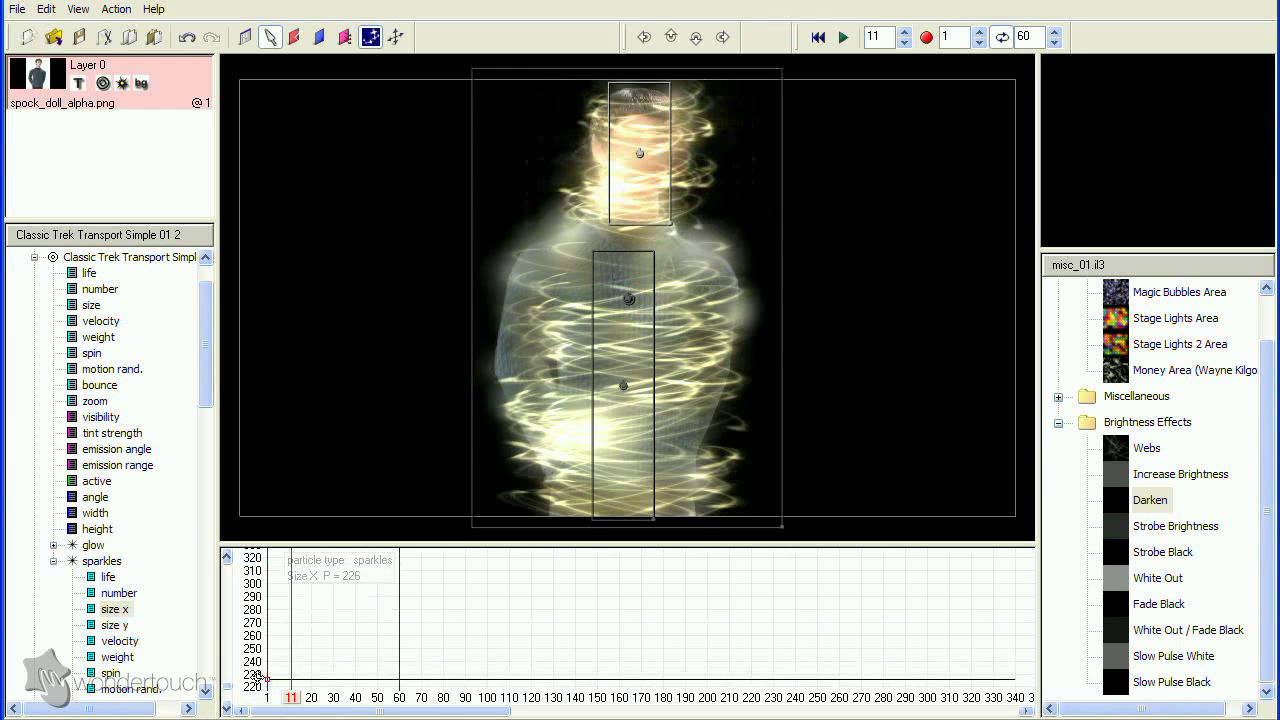